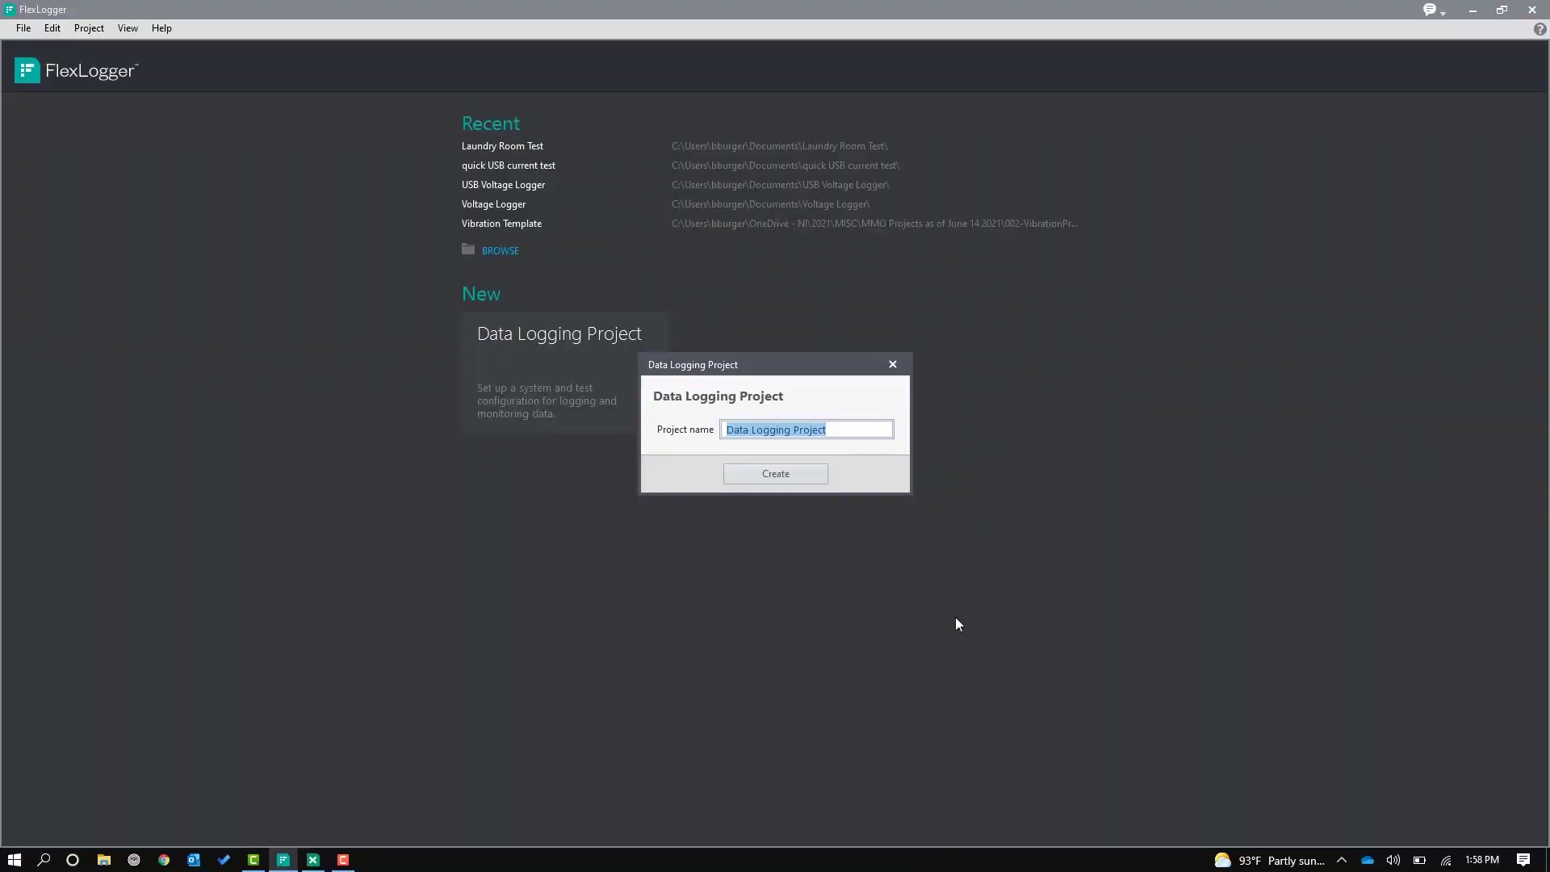
- Enter 'Garage Door Test' as the new project's name
{"action": "type", "text": "Ga"}
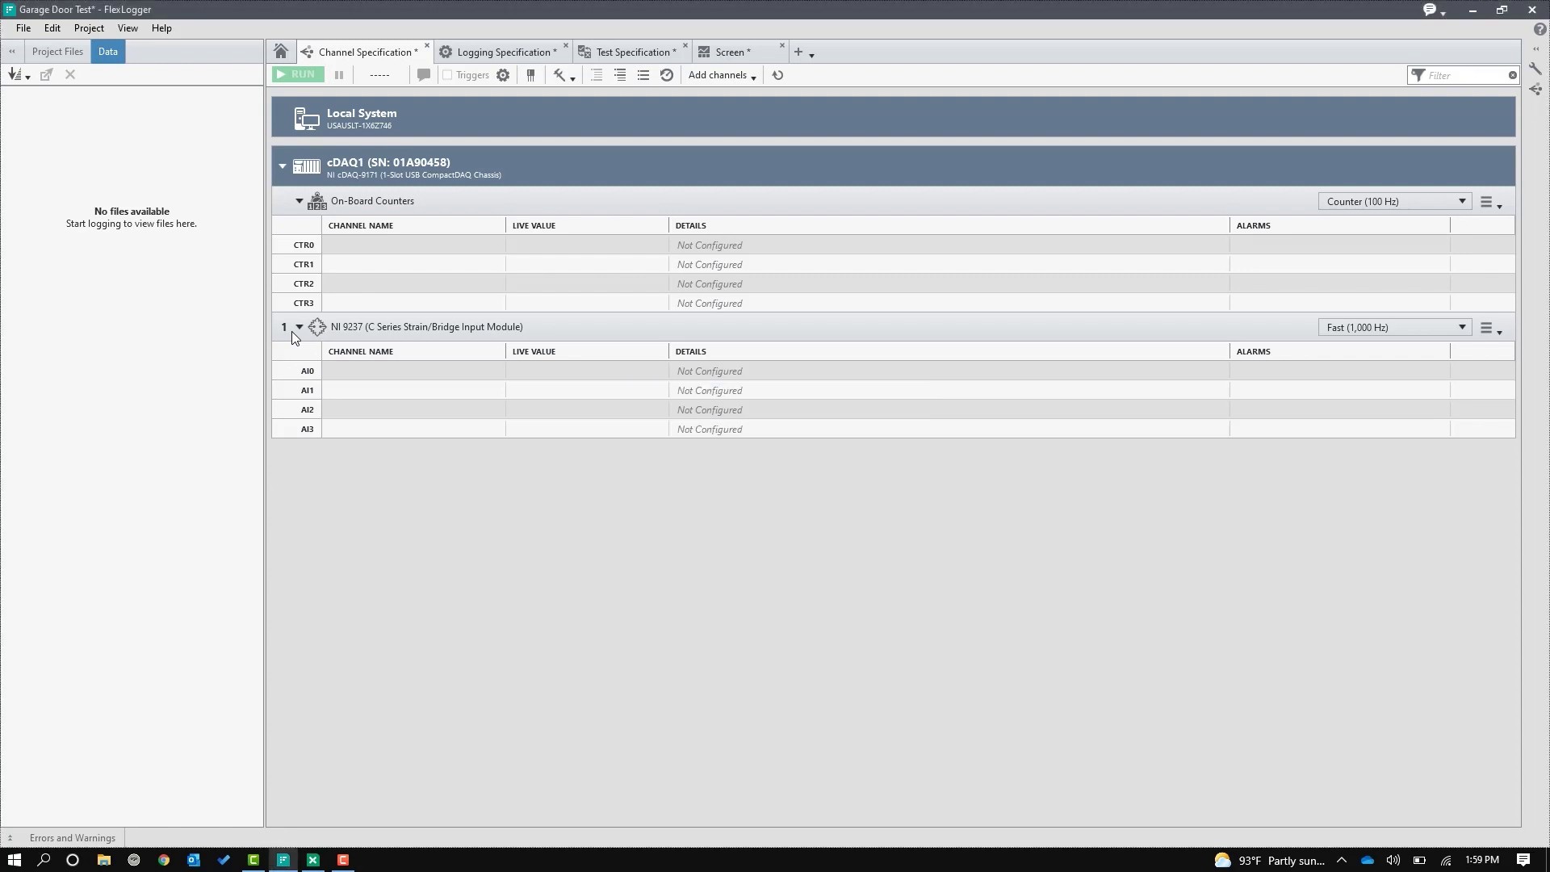
- Configure channel ai0 from its TEDS load cell as a 0–100 lbf full-bridge force channel
{"action": "mouse_move", "coordinate": [288, 380]}
{"action": "left_click", "coordinate": [281, 371]}
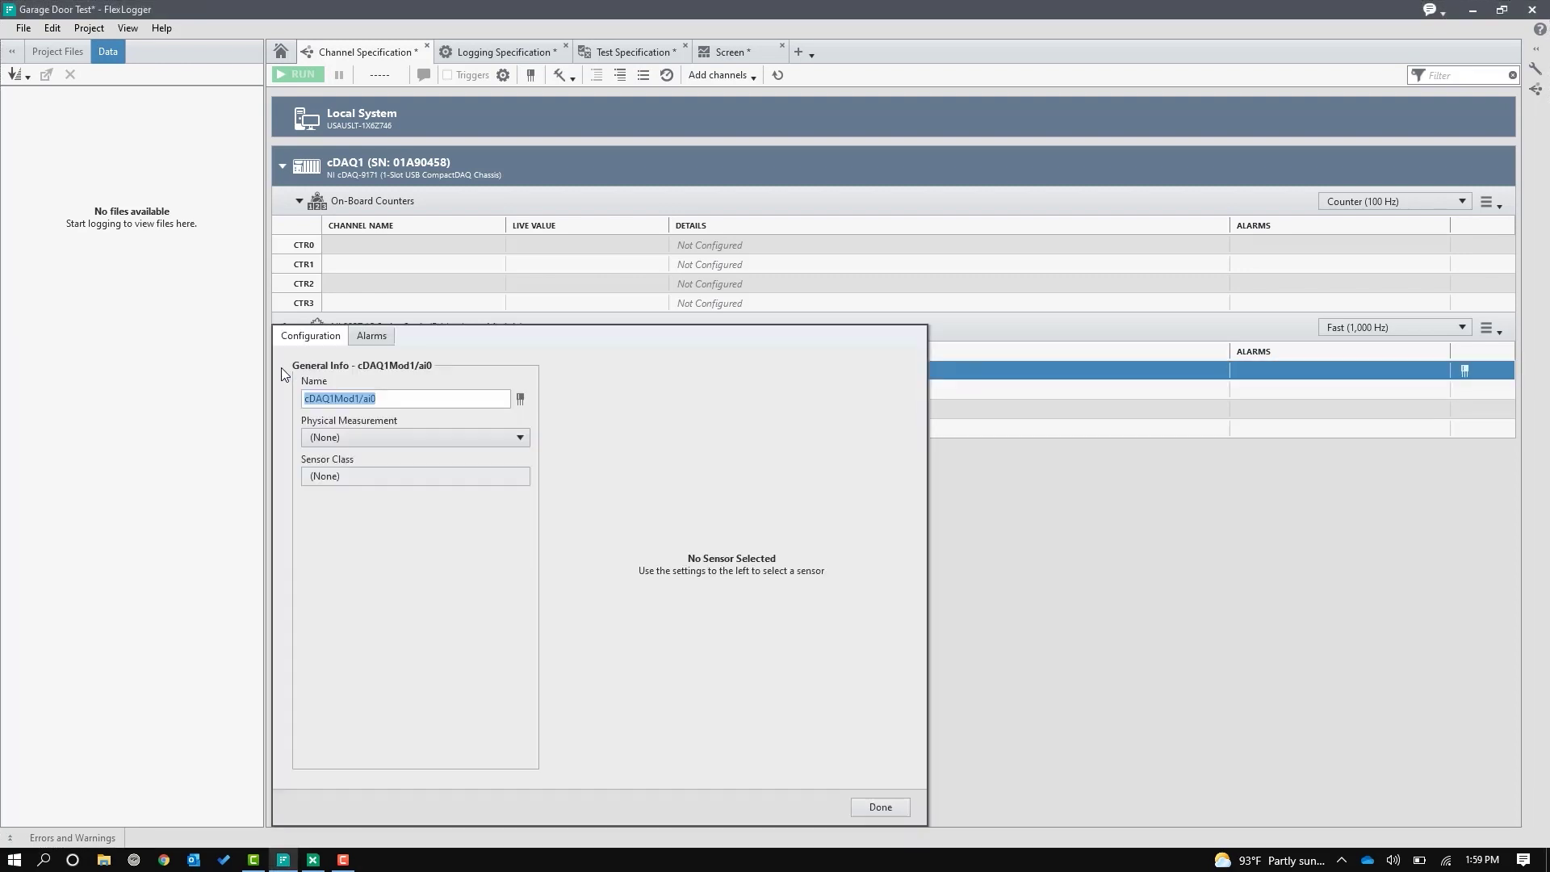
{"action": "left_click", "coordinate": [520, 400]}
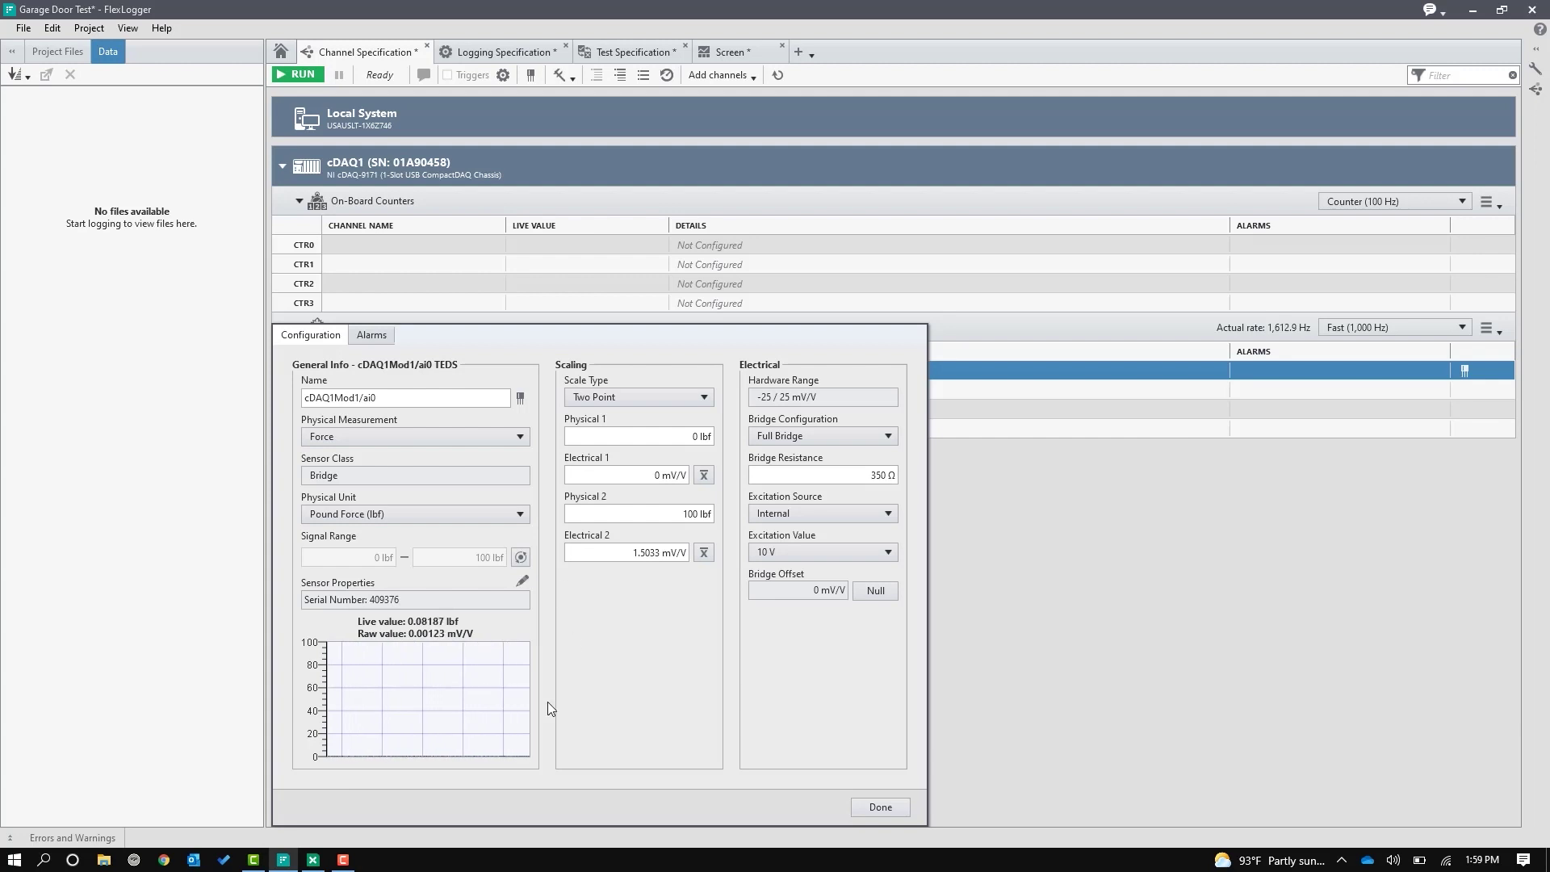
{"action": "left_click", "coordinate": [879, 807]}
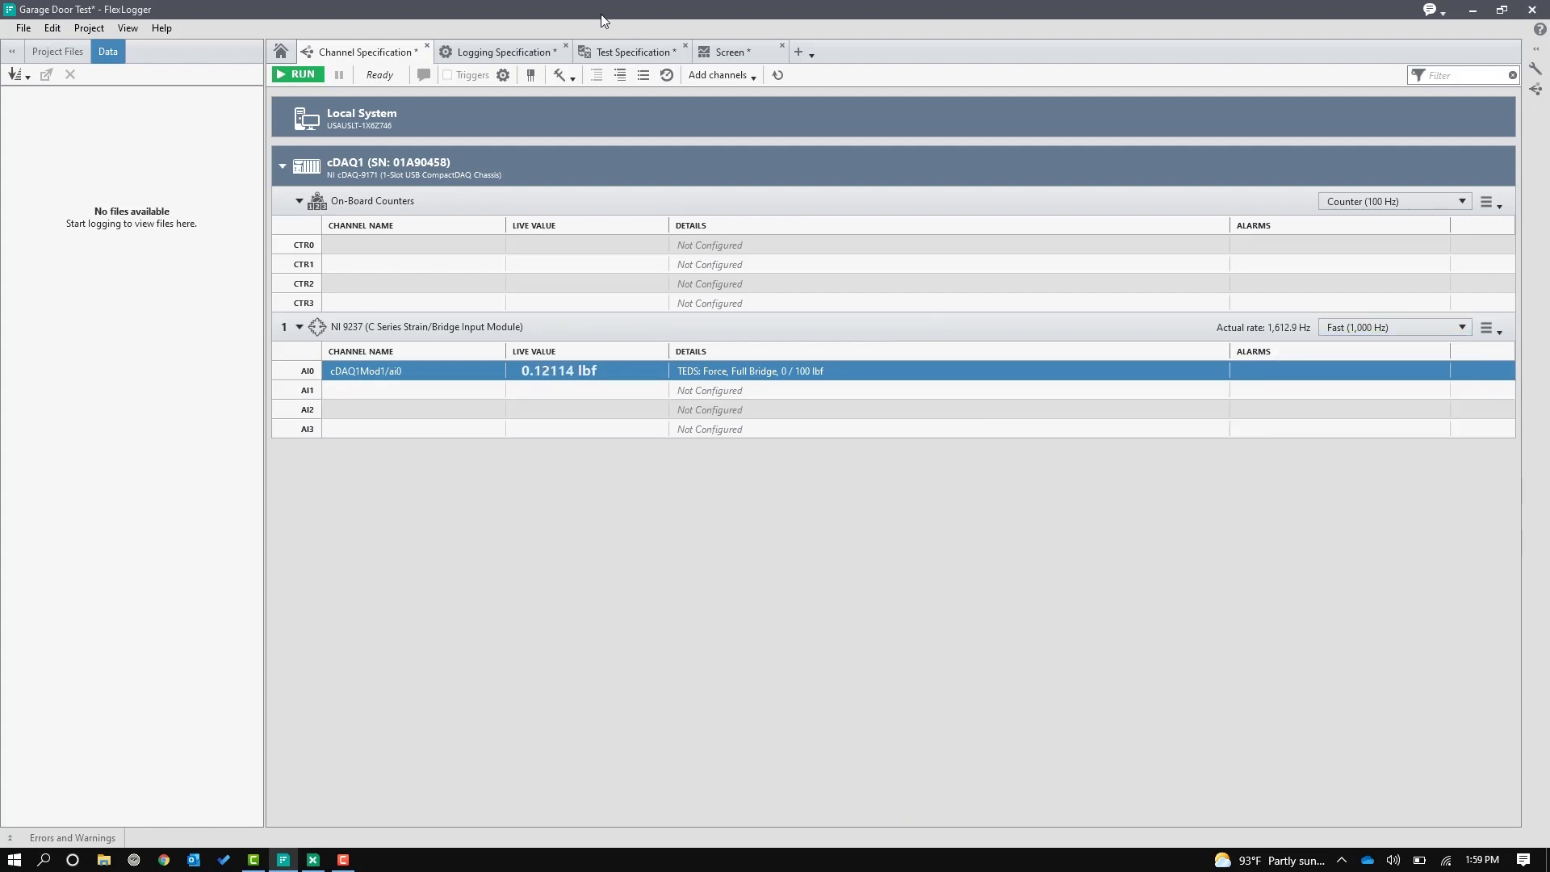
{"action": "left_click", "coordinate": [731, 80]}
- Add a Mean calculated channel using cDAQ1Mod1/ai0 as its data source
{"action": "mouse_move", "coordinate": [695, 98]}
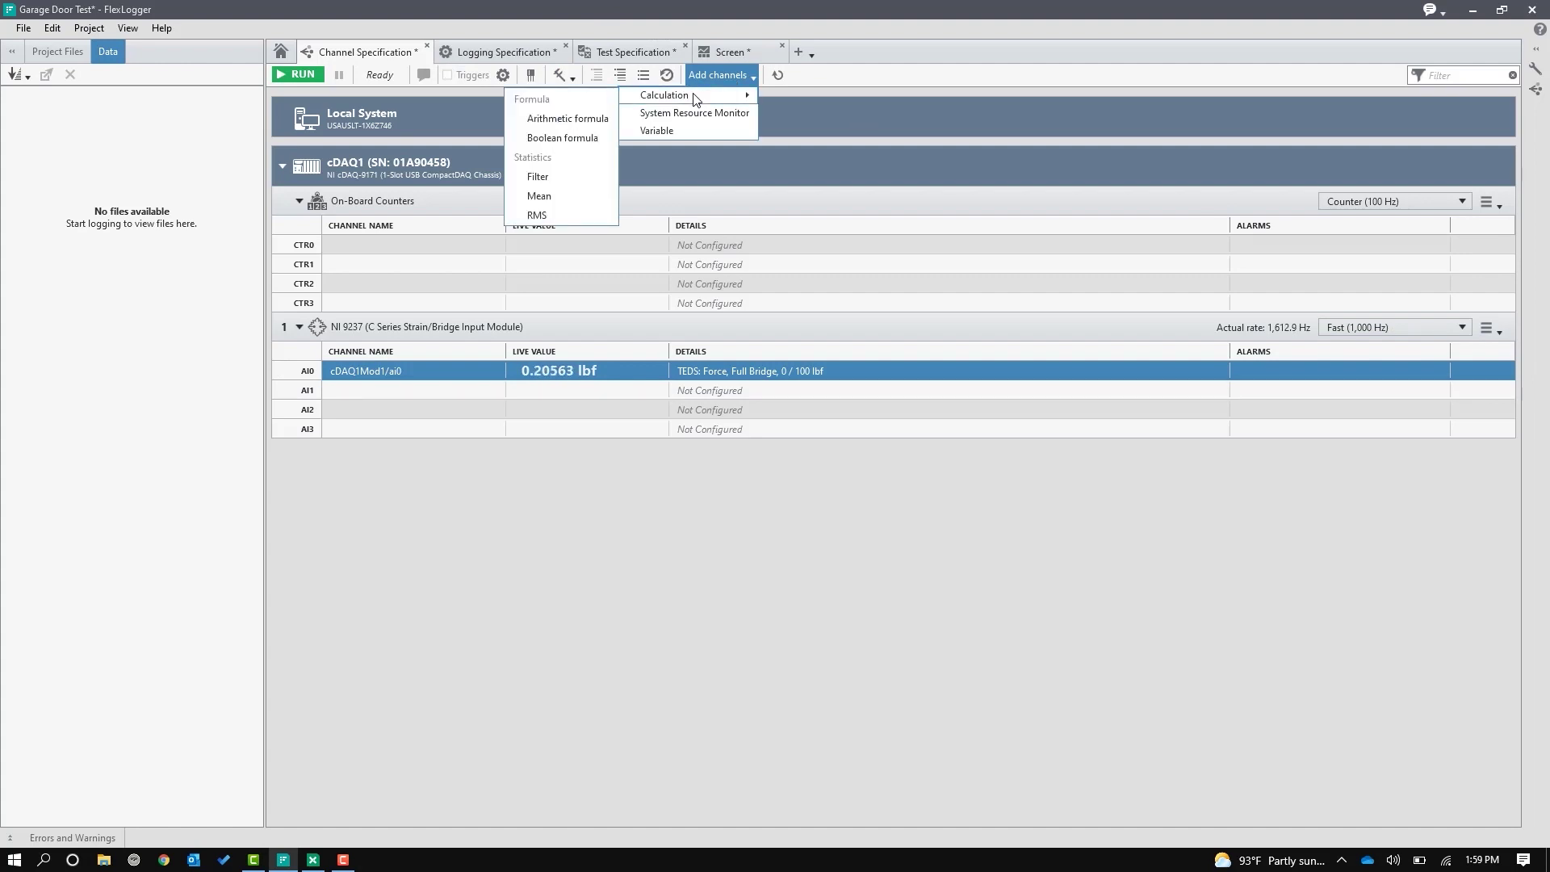
{"action": "left_click", "coordinate": [559, 204]}
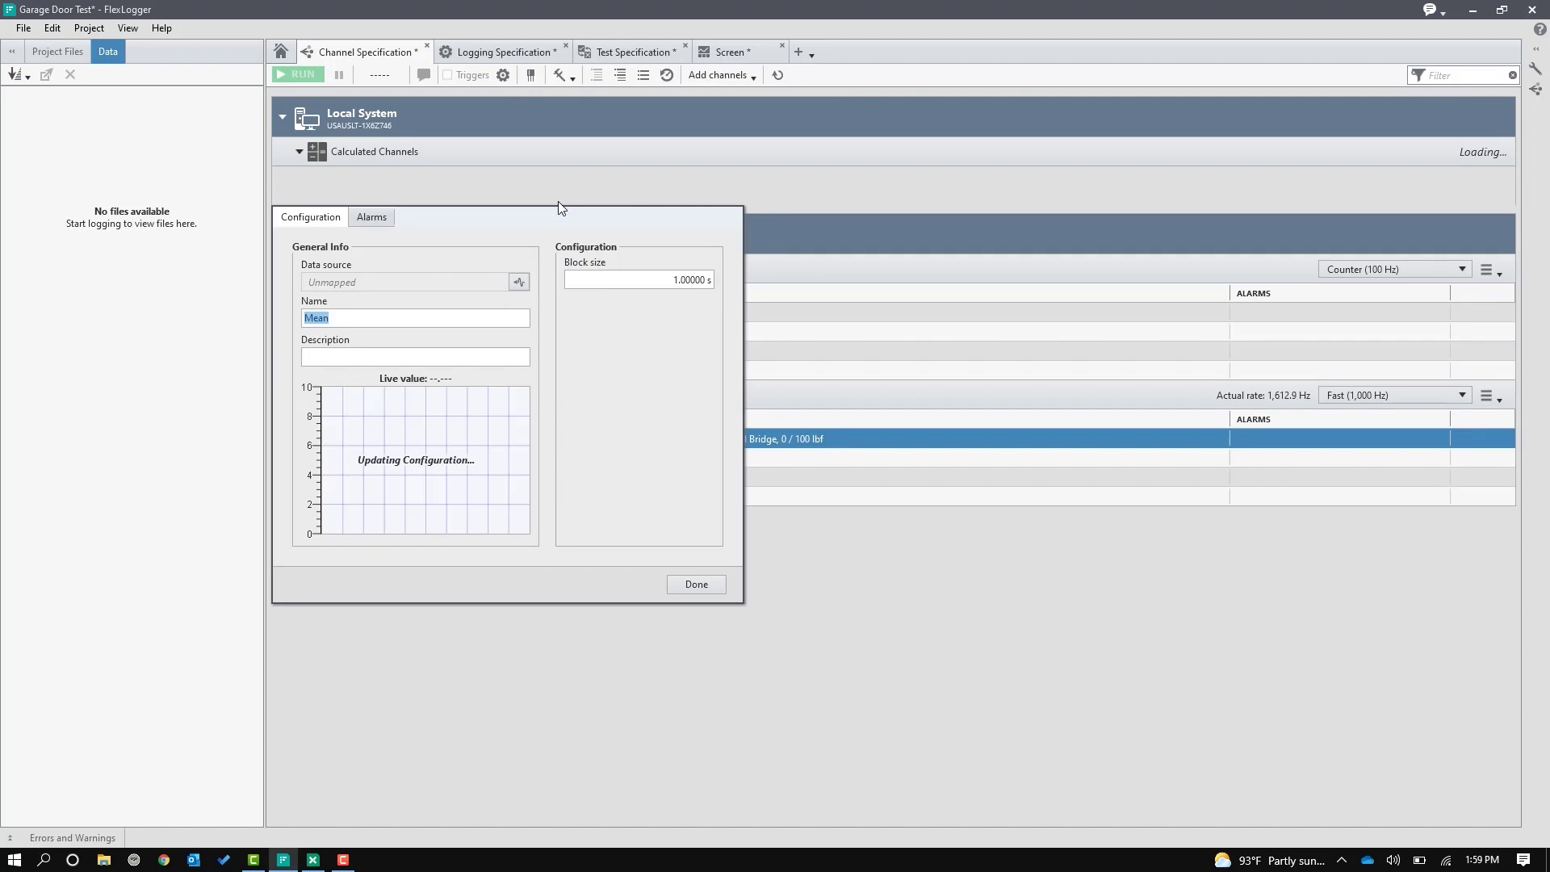
{"action": "left_click", "coordinate": [520, 282]}
{"action": "left_click", "coordinate": [562, 369]}
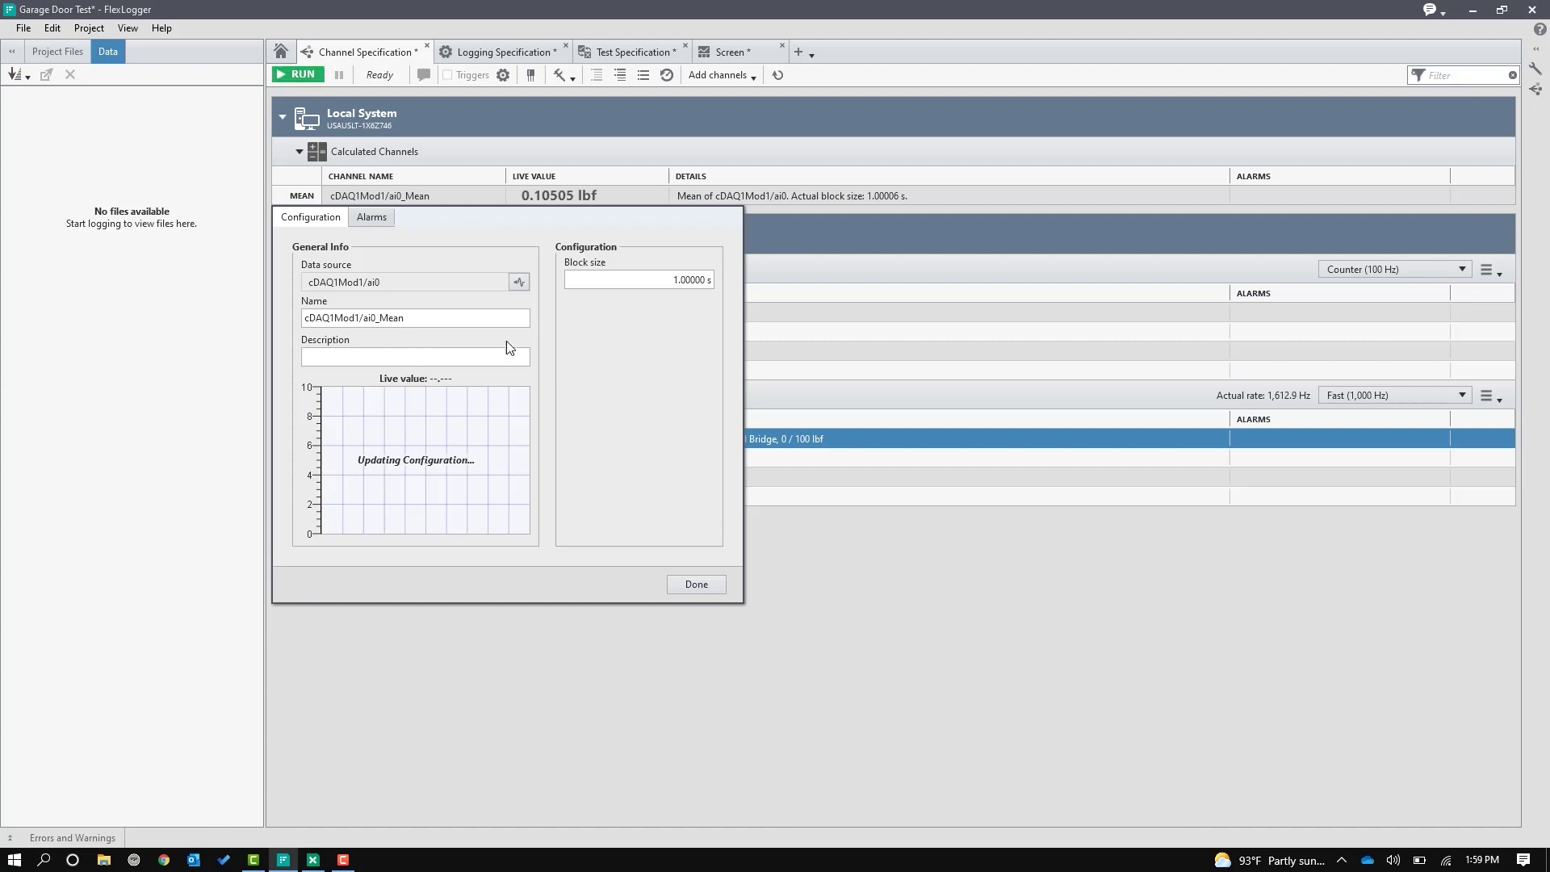
- Set the mean channel's block size to 0.1 s, correcting an initial 0.2 s entry
{"action": "double_click", "coordinate": [657, 280]}
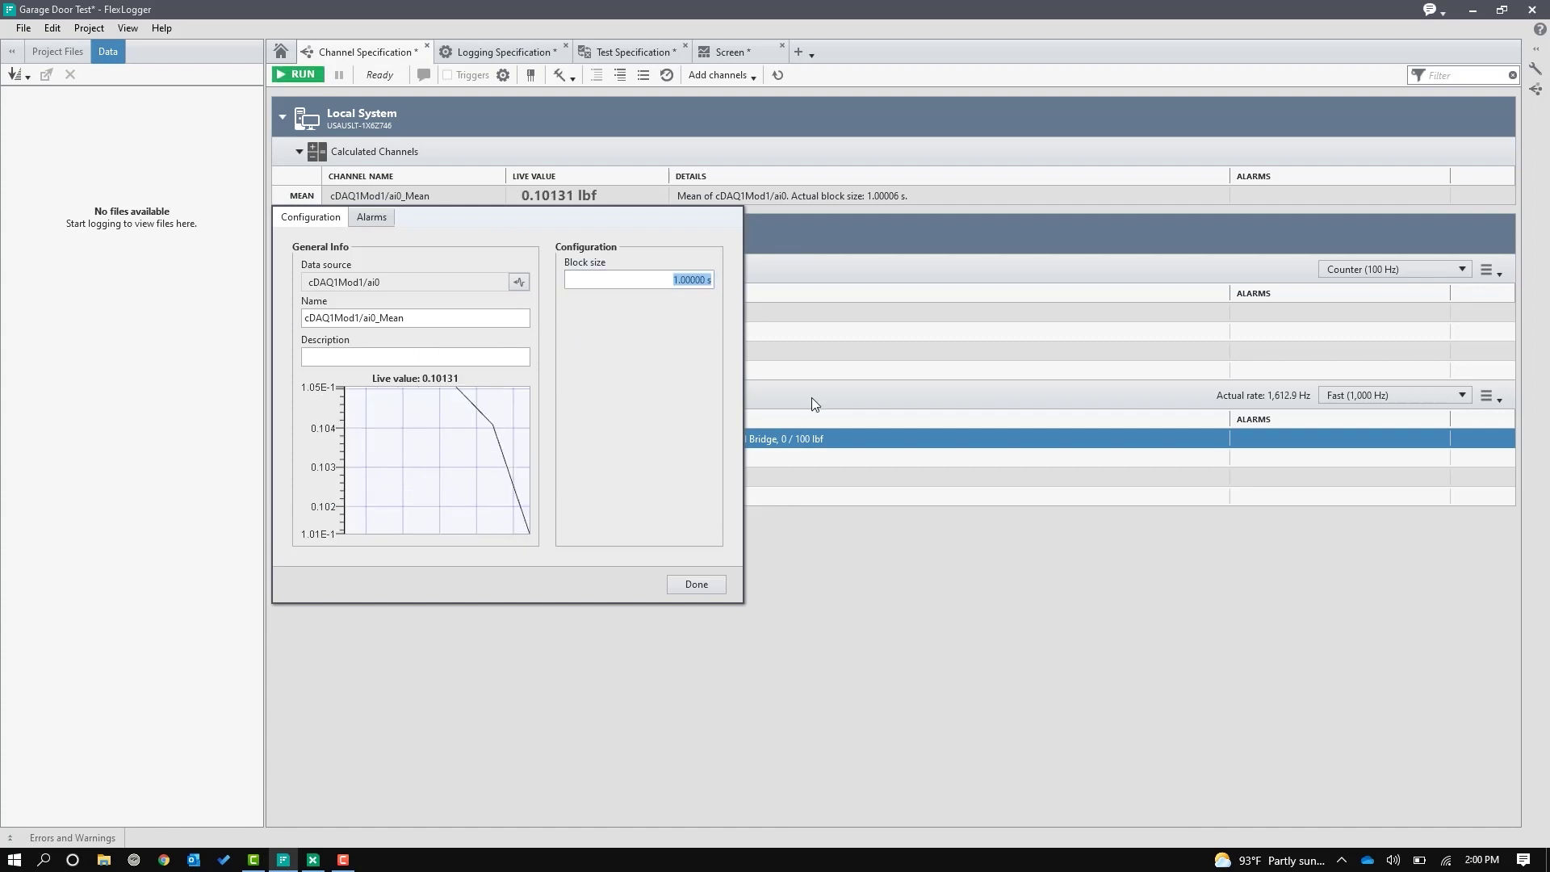
{"action": "type", "text": "0.2"}
{"action": "key", "text": "Return"}
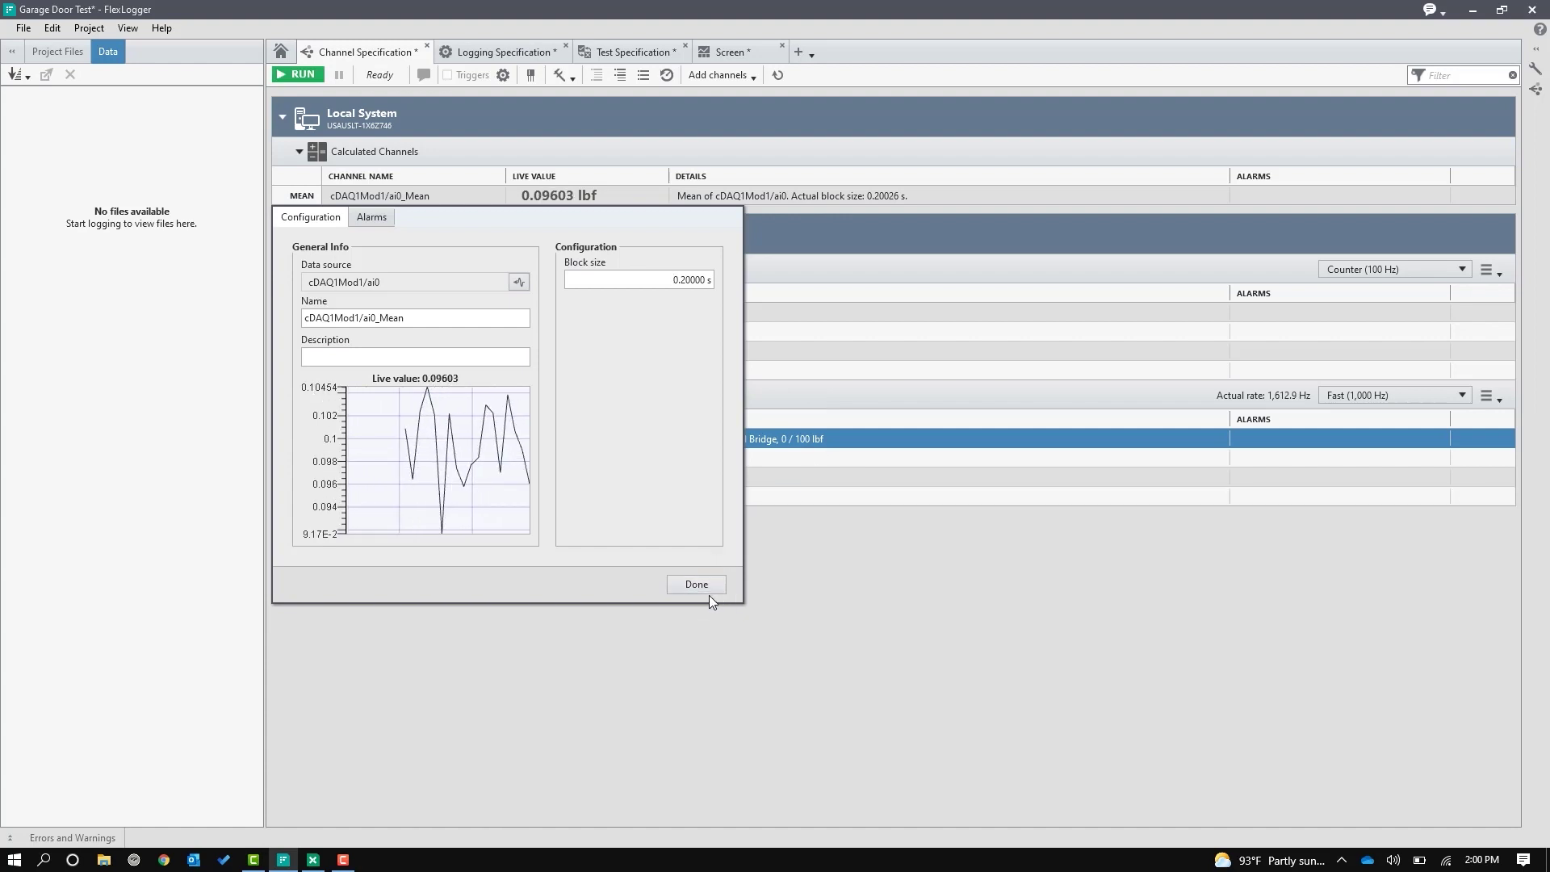
{"action": "left_click", "coordinate": [688, 280]}
{"action": "type", "text": "0.1"}
{"action": "key", "text": "Return"}
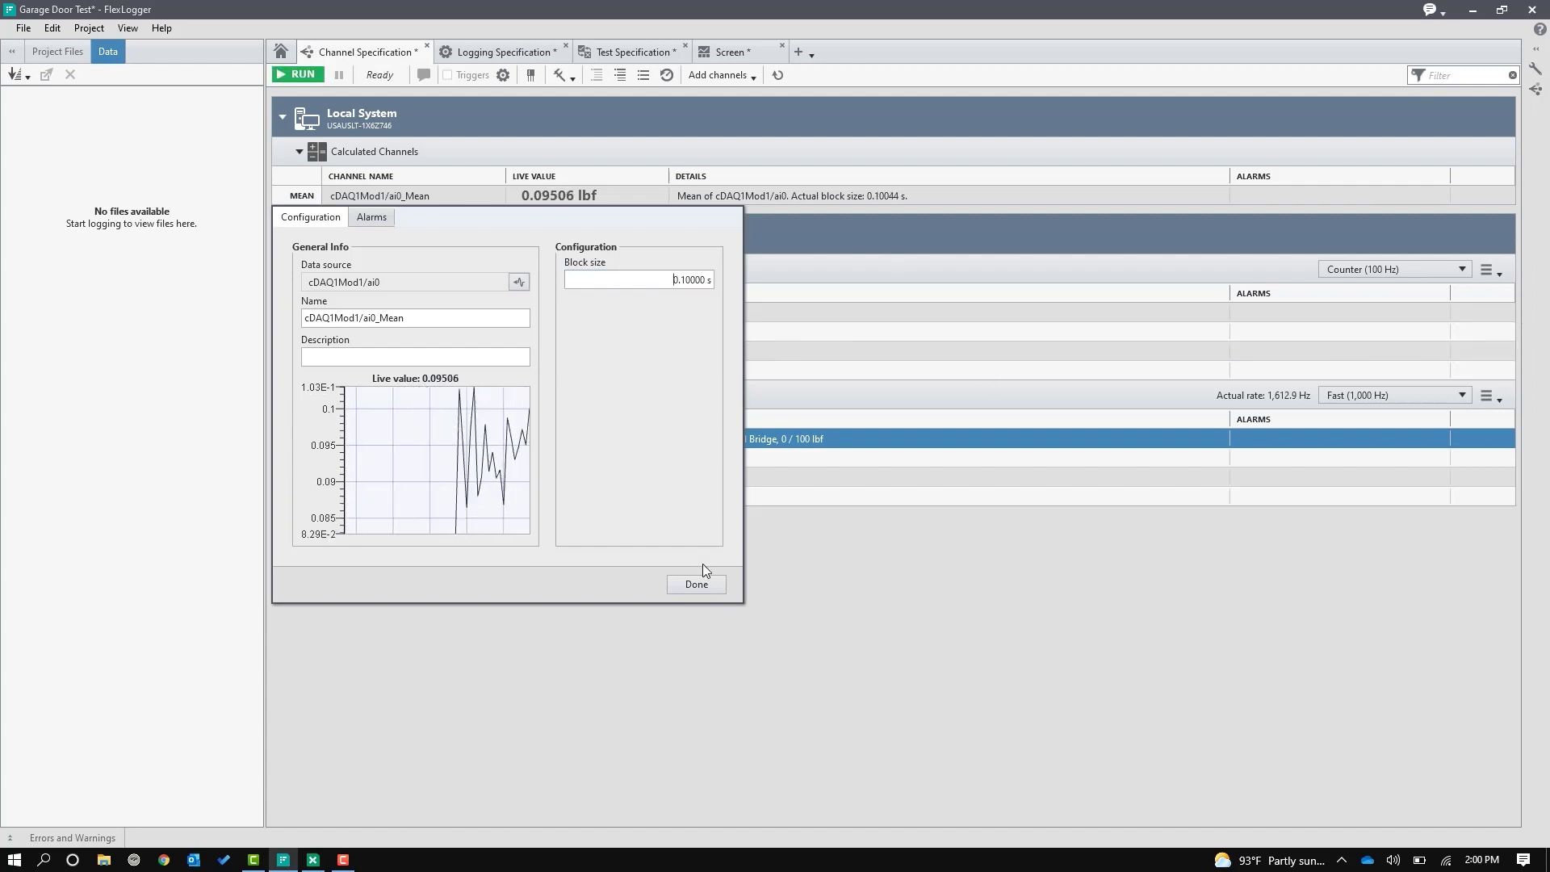
{"action": "left_click", "coordinate": [696, 584]}
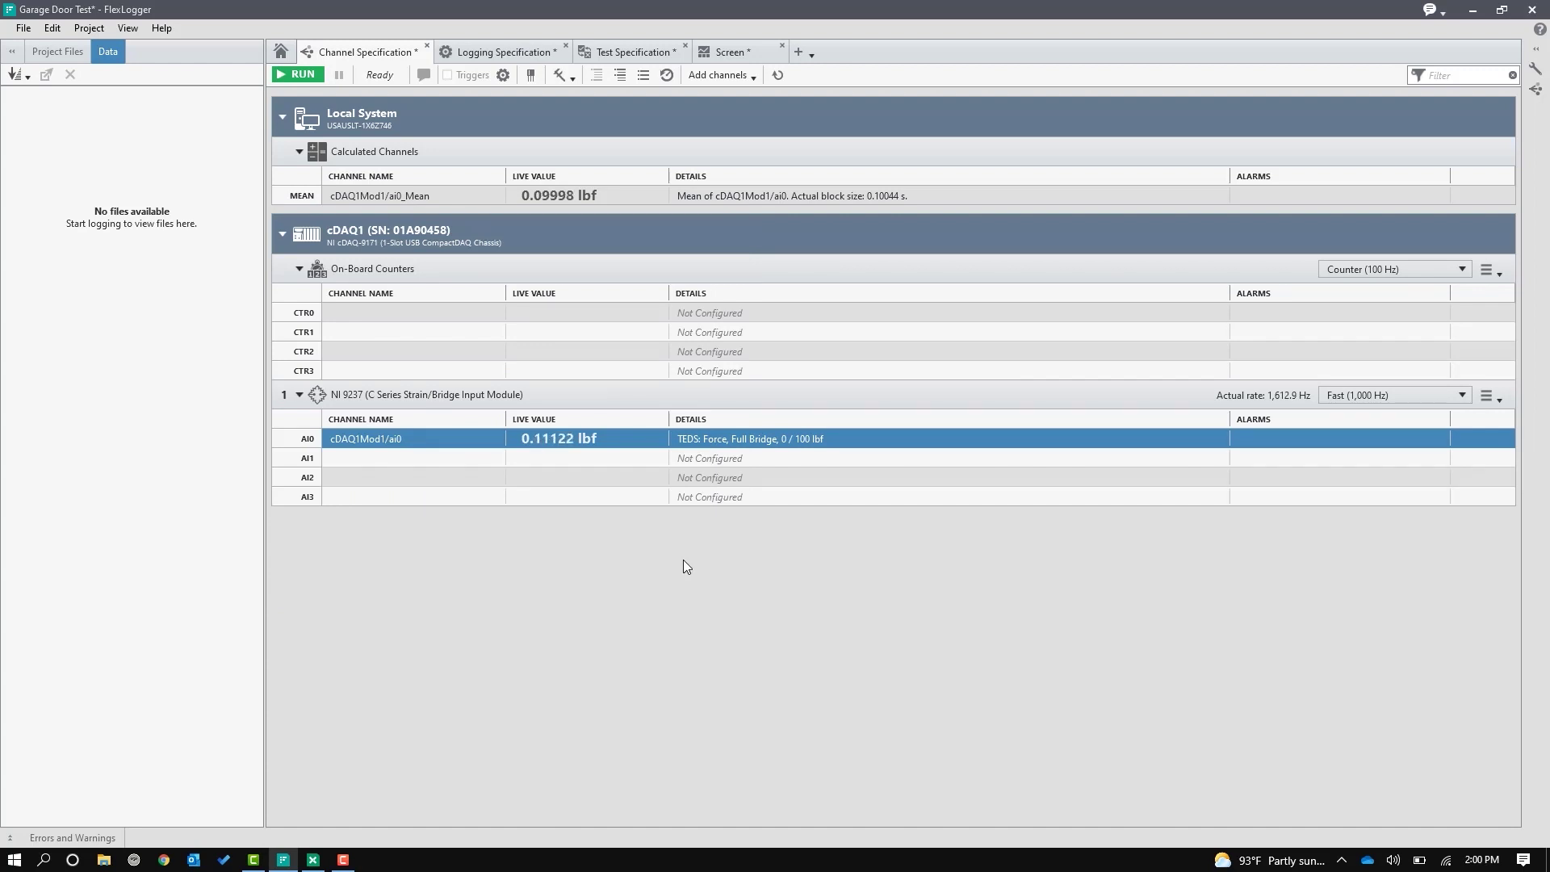
{"action": "left_click", "coordinate": [729, 53]}
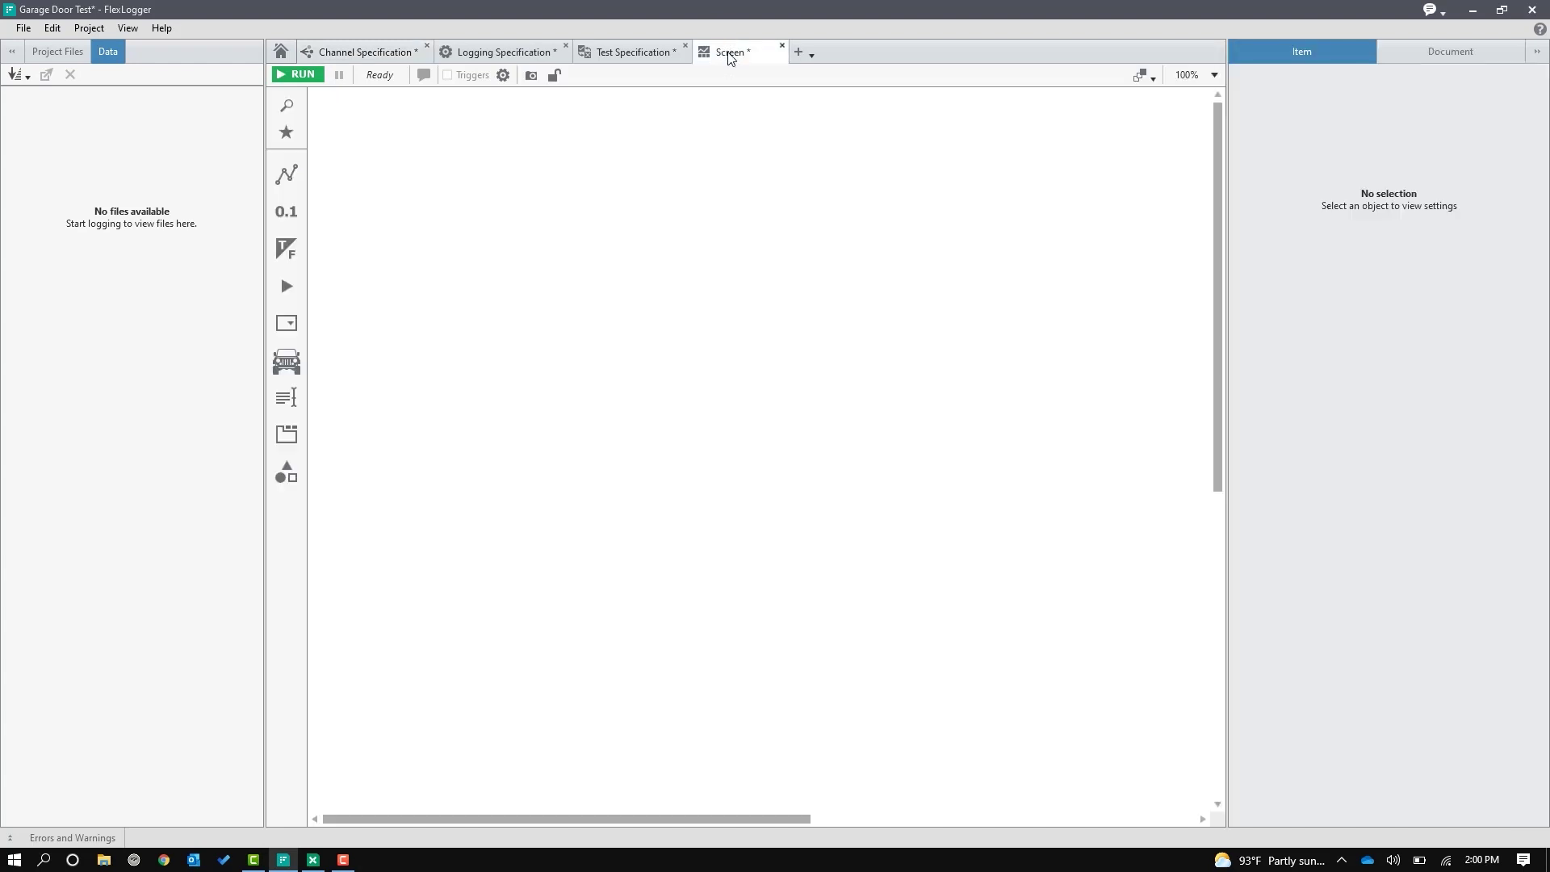
- Place a Long History Graph on the Screen and plot cDAQ1Mod1/ai0_Mean on it
{"action": "mouse_move", "coordinate": [297, 190]}
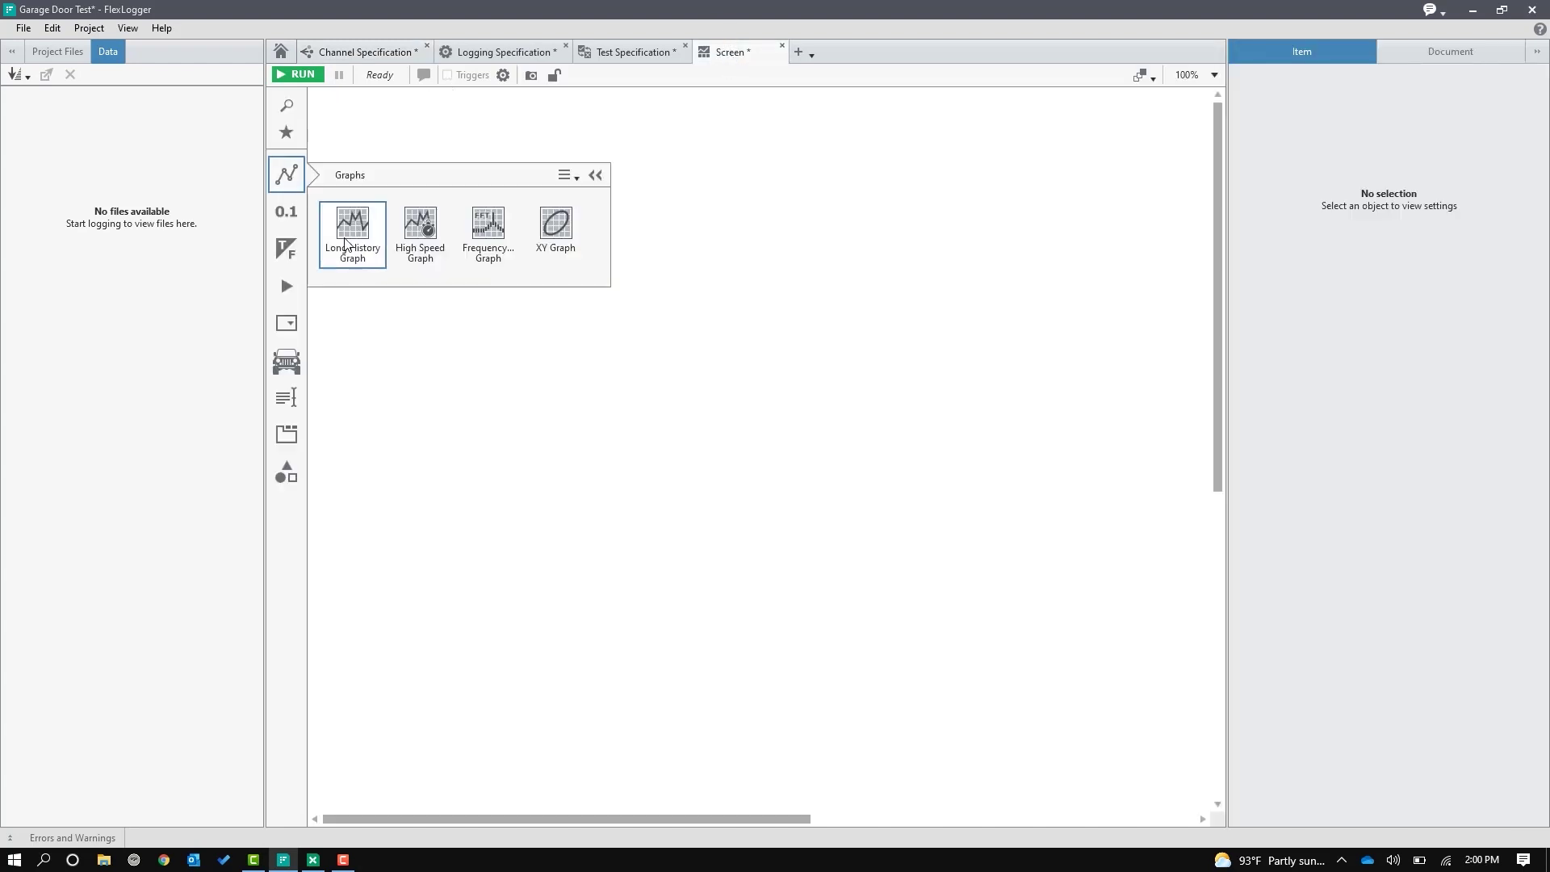
{"action": "left_click_drag", "start_coordinate": [529, 302], "coordinate": [583, 343]}
{"action": "left_click_drag", "start_coordinate": [817, 492], "coordinate": [1144, 765]}
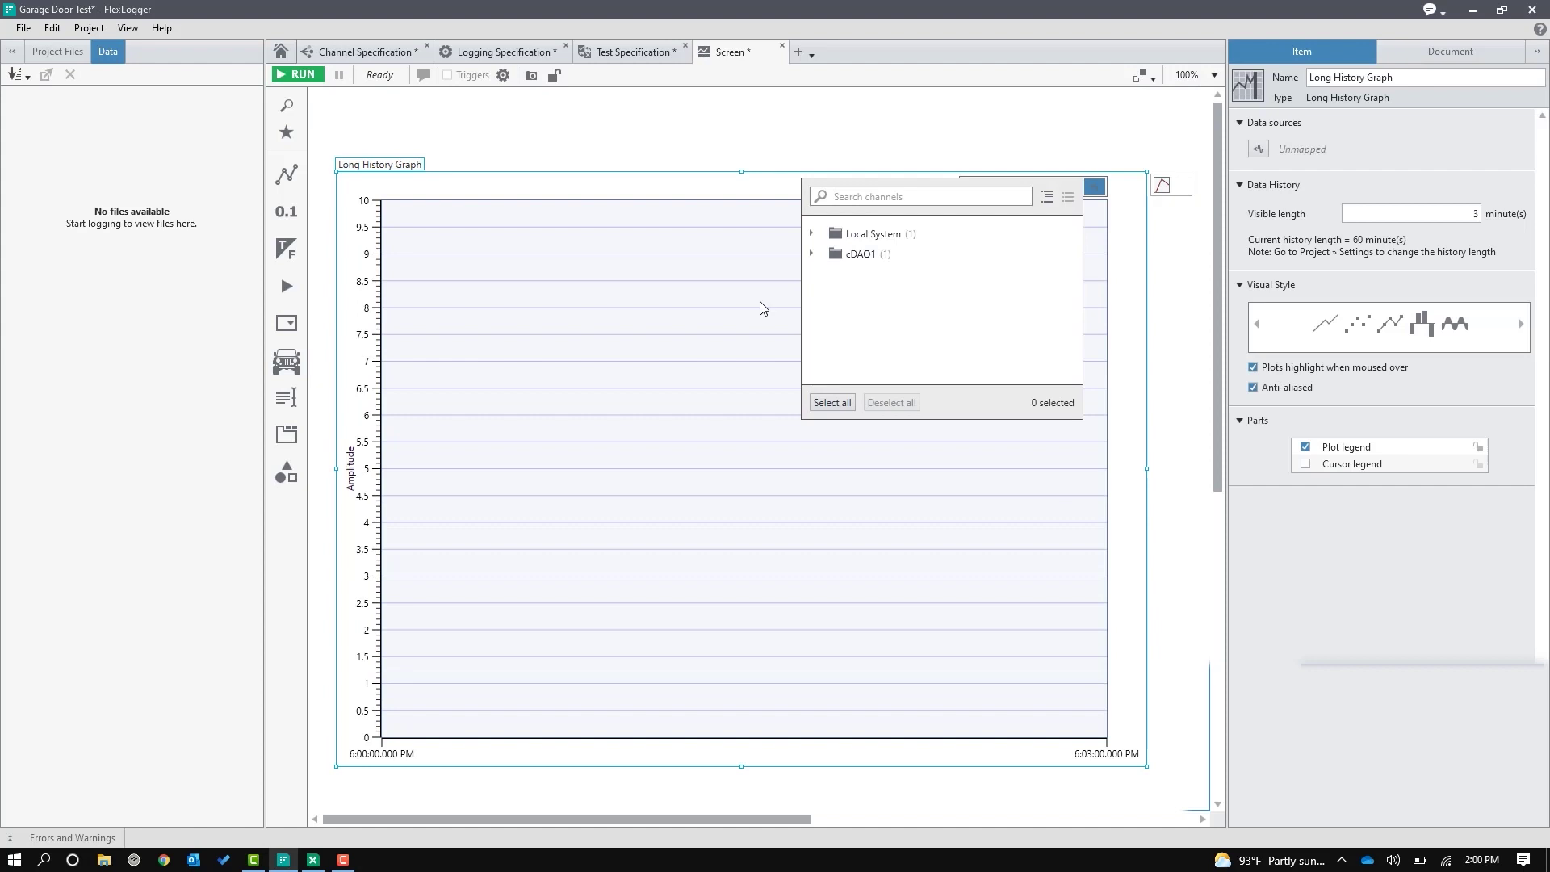
{"action": "left_click", "coordinate": [811, 234]}
{"action": "left_click", "coordinate": [823, 255]}
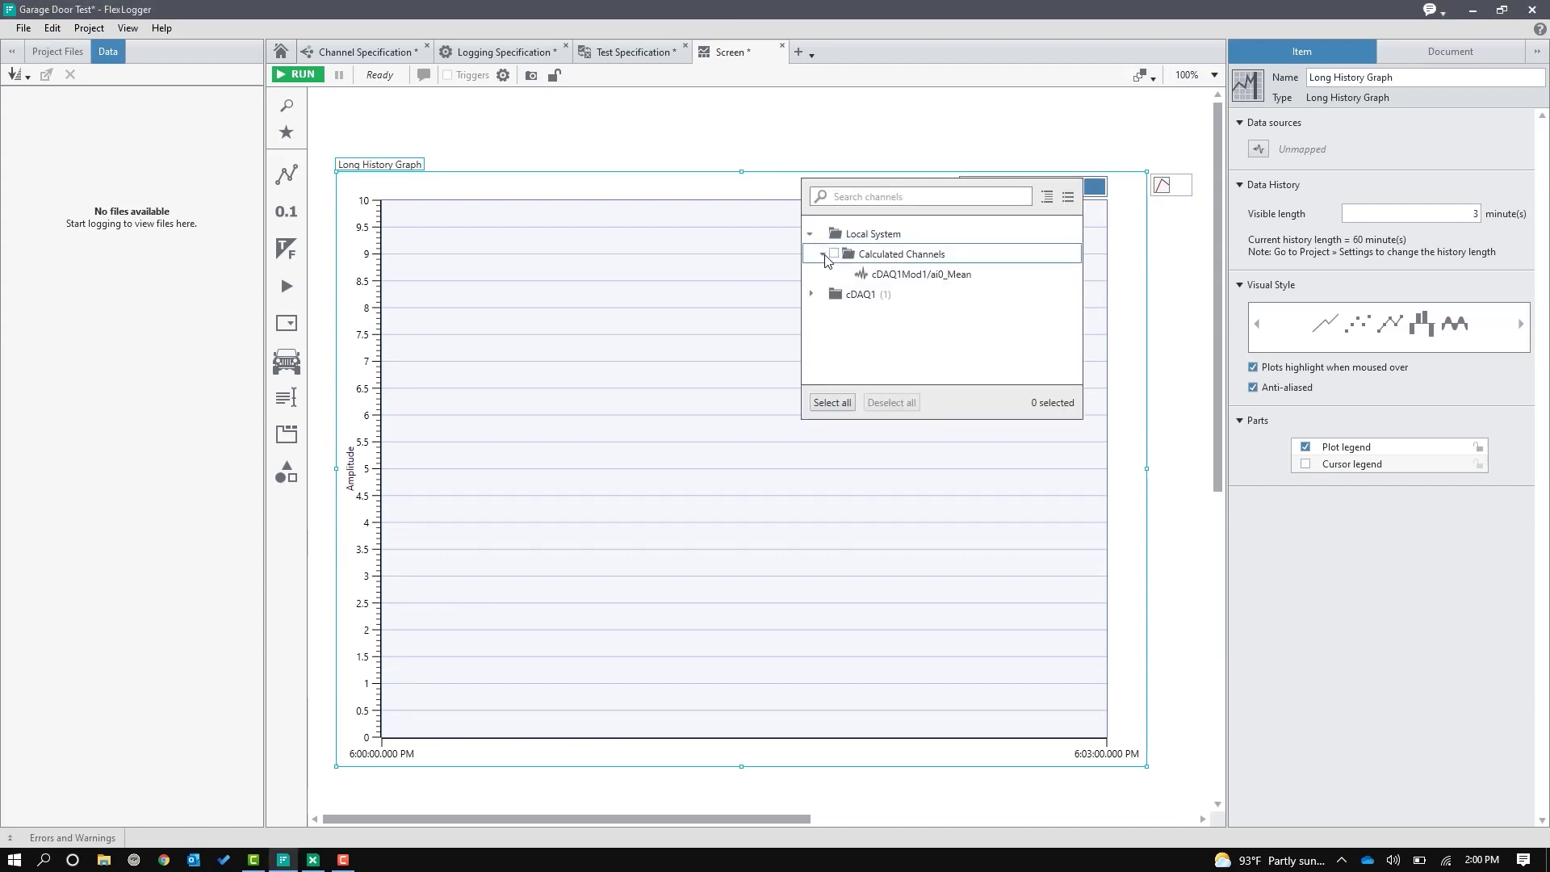
{"action": "left_click", "coordinate": [846, 275]}
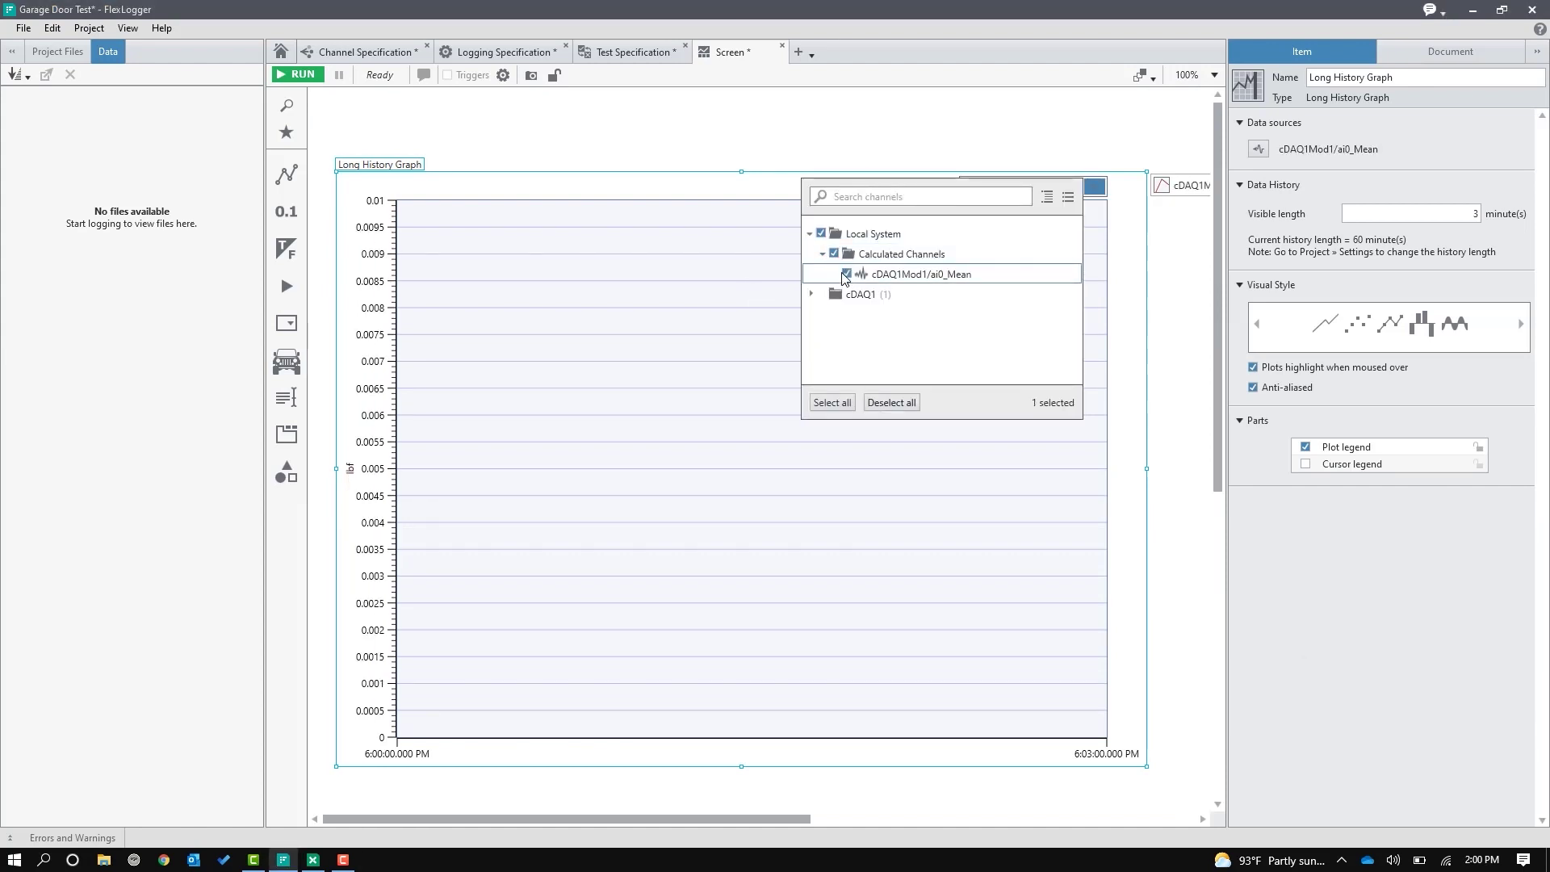
{"action": "left_click", "coordinate": [993, 151]}
- Make the plot line 4px thick, hide both side panels, and widen the graph across the canvas
{"action": "left_click", "coordinate": [1181, 185]}
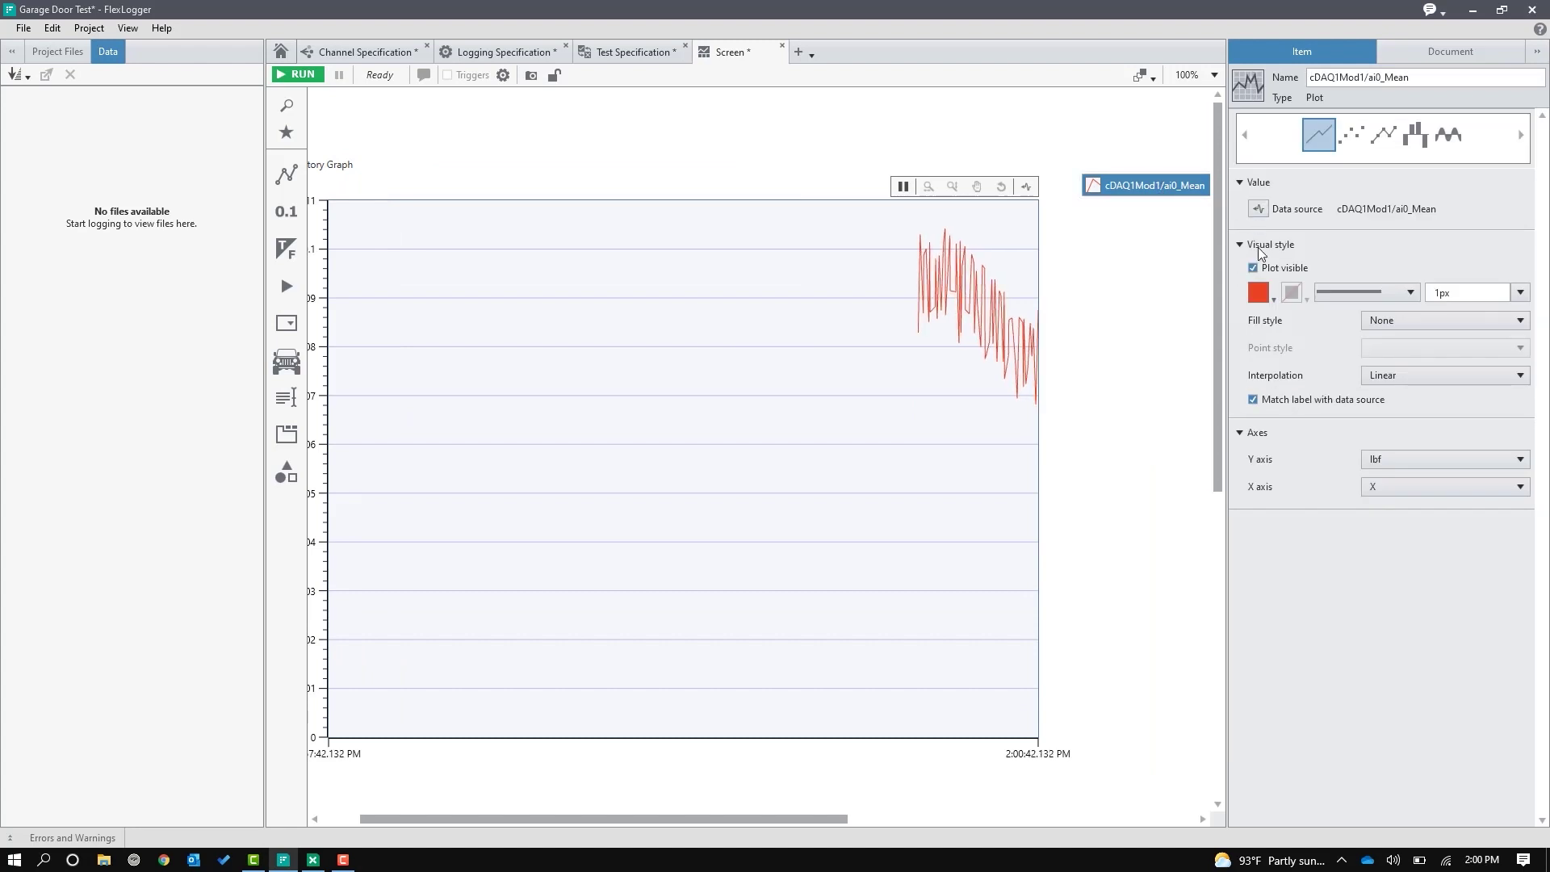
{"action": "left_click", "coordinate": [1477, 293]}
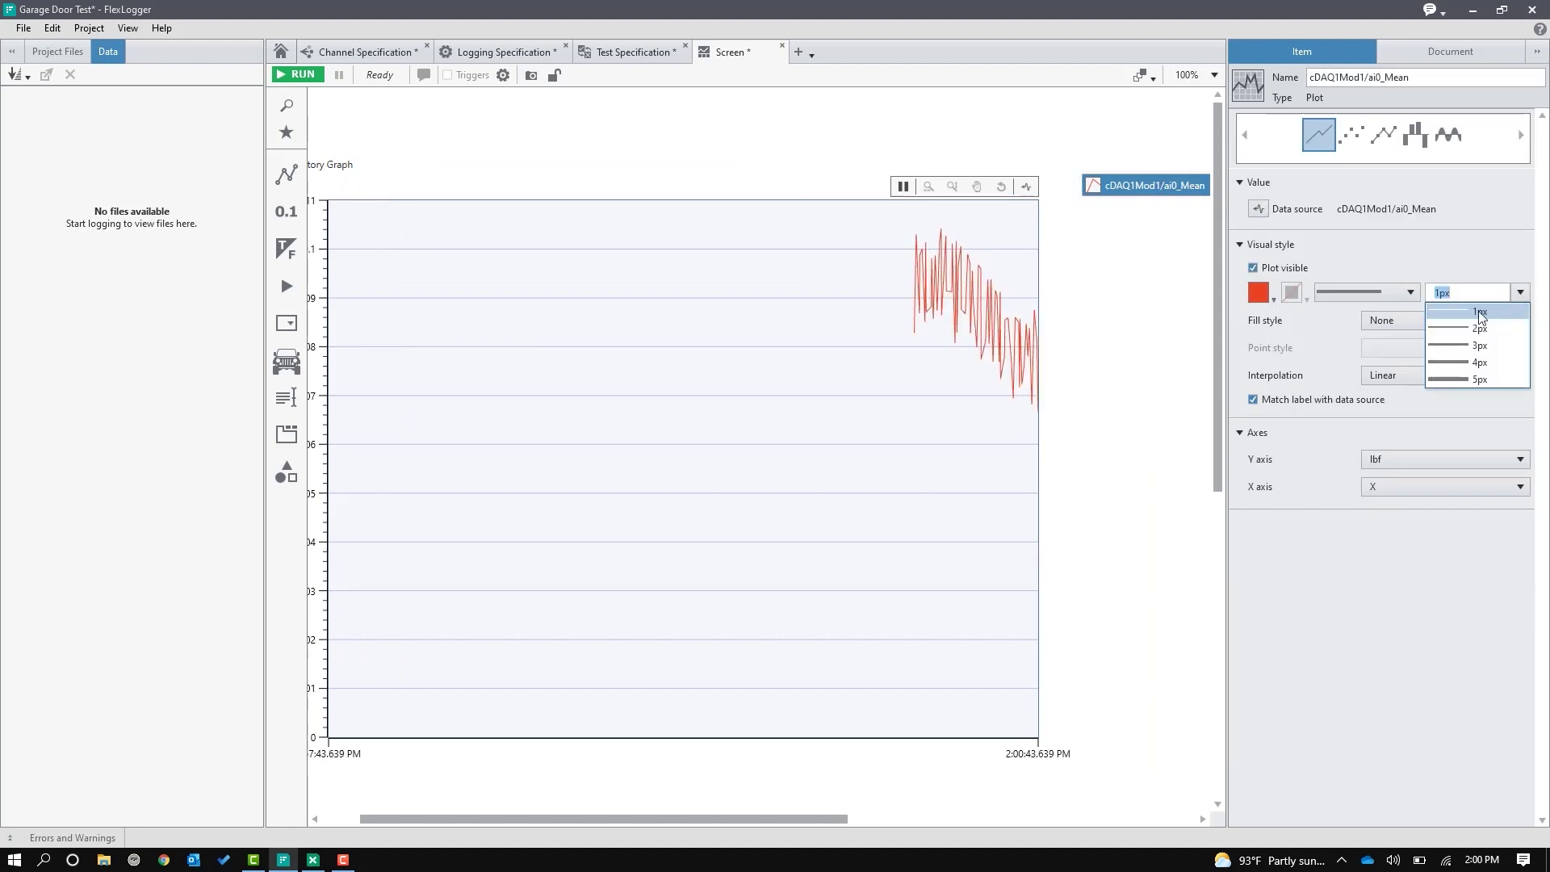
{"action": "left_click", "coordinate": [1470, 365]}
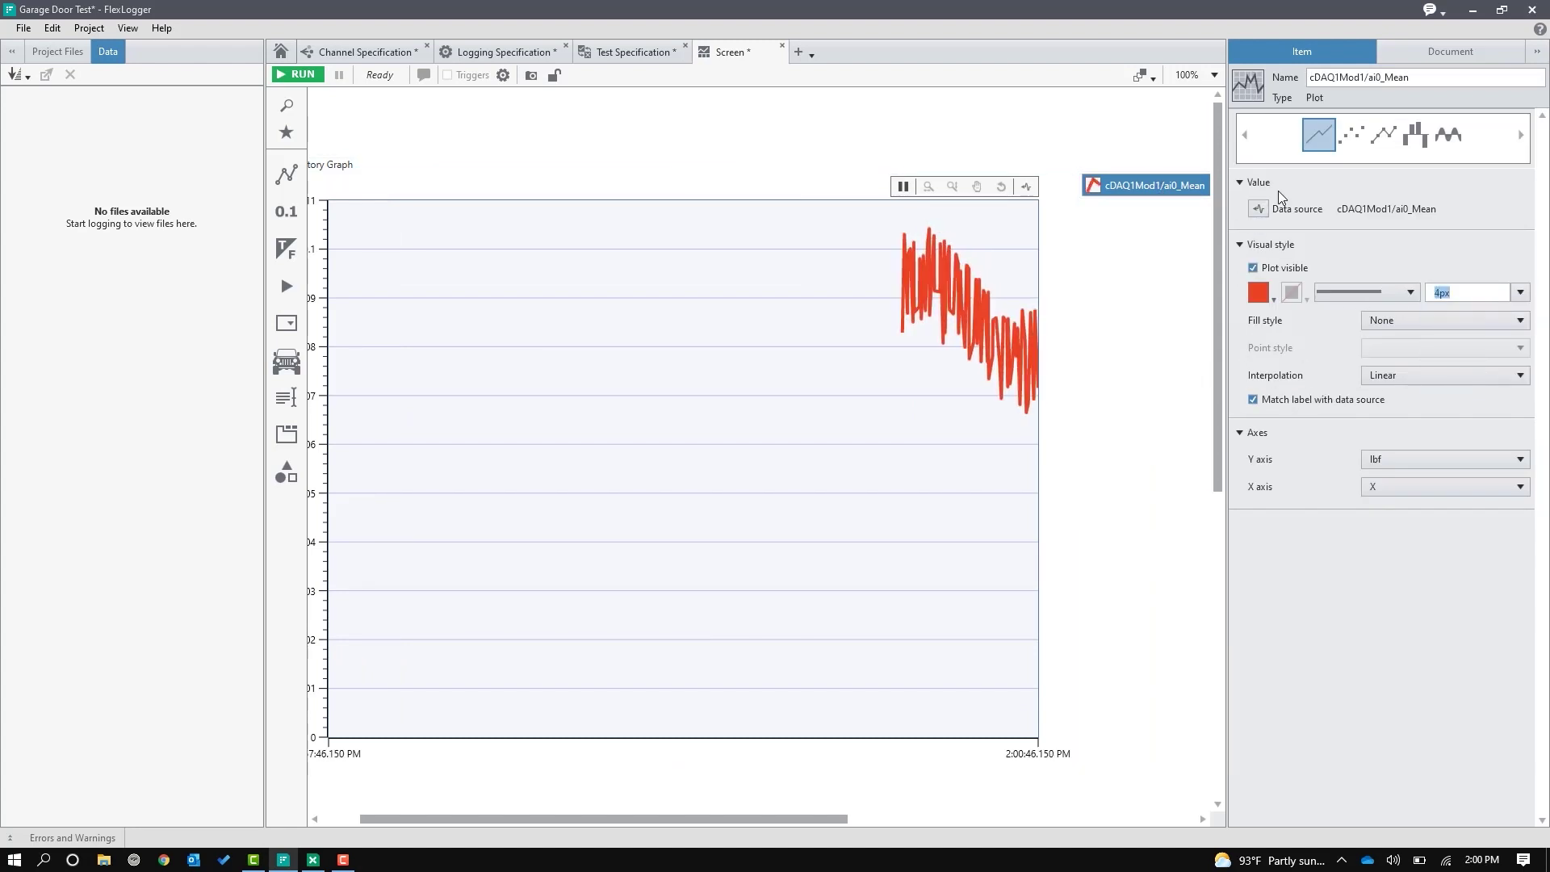
{"action": "left_click", "coordinate": [1536, 51]}
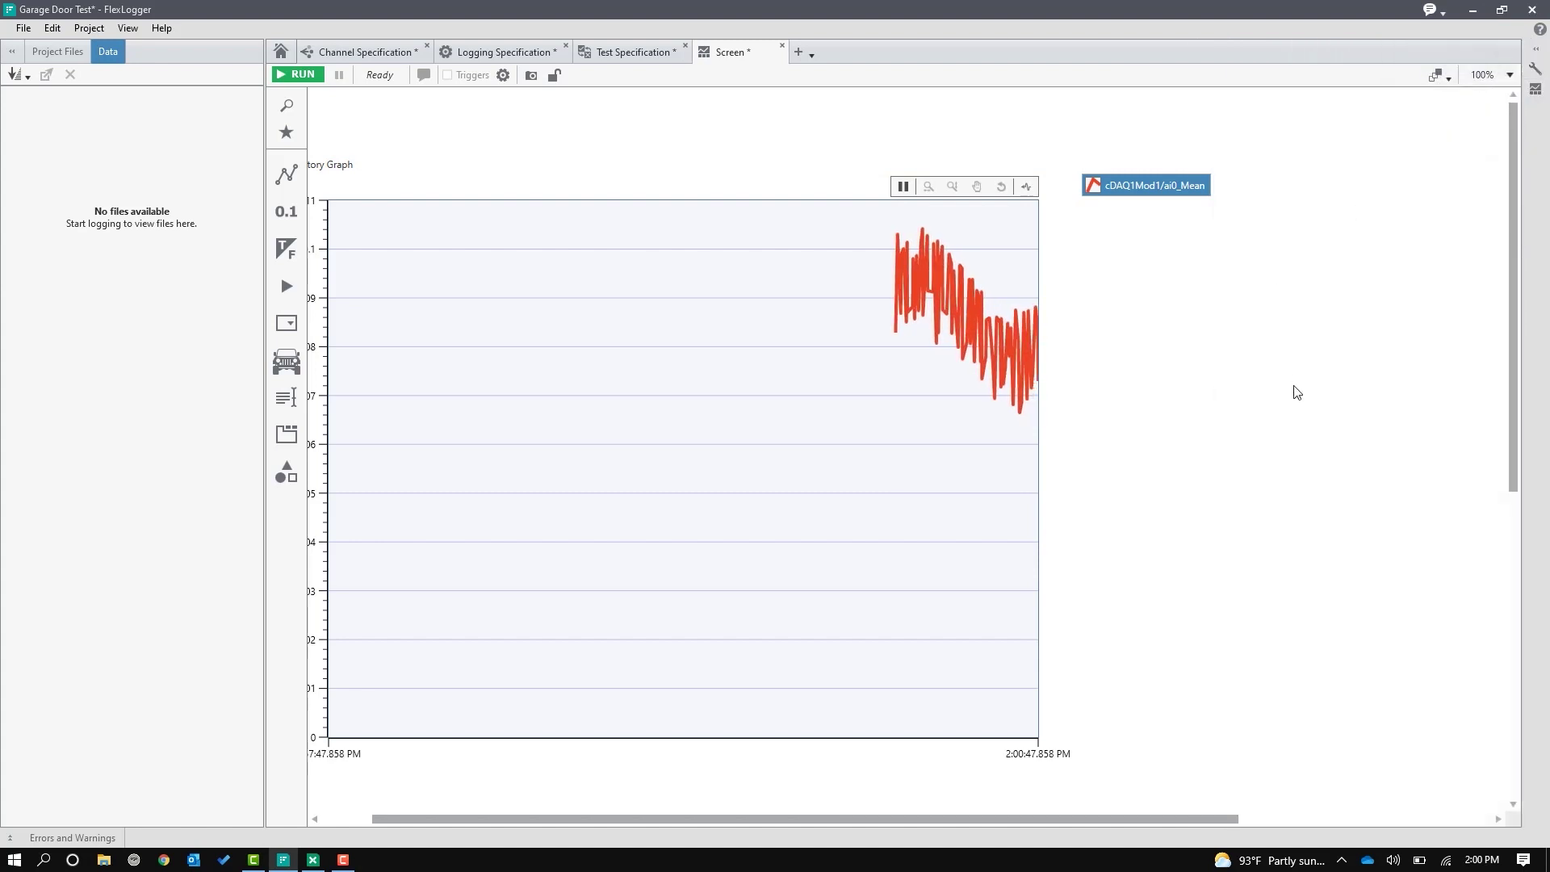
{"action": "left_click", "coordinate": [12, 50]}
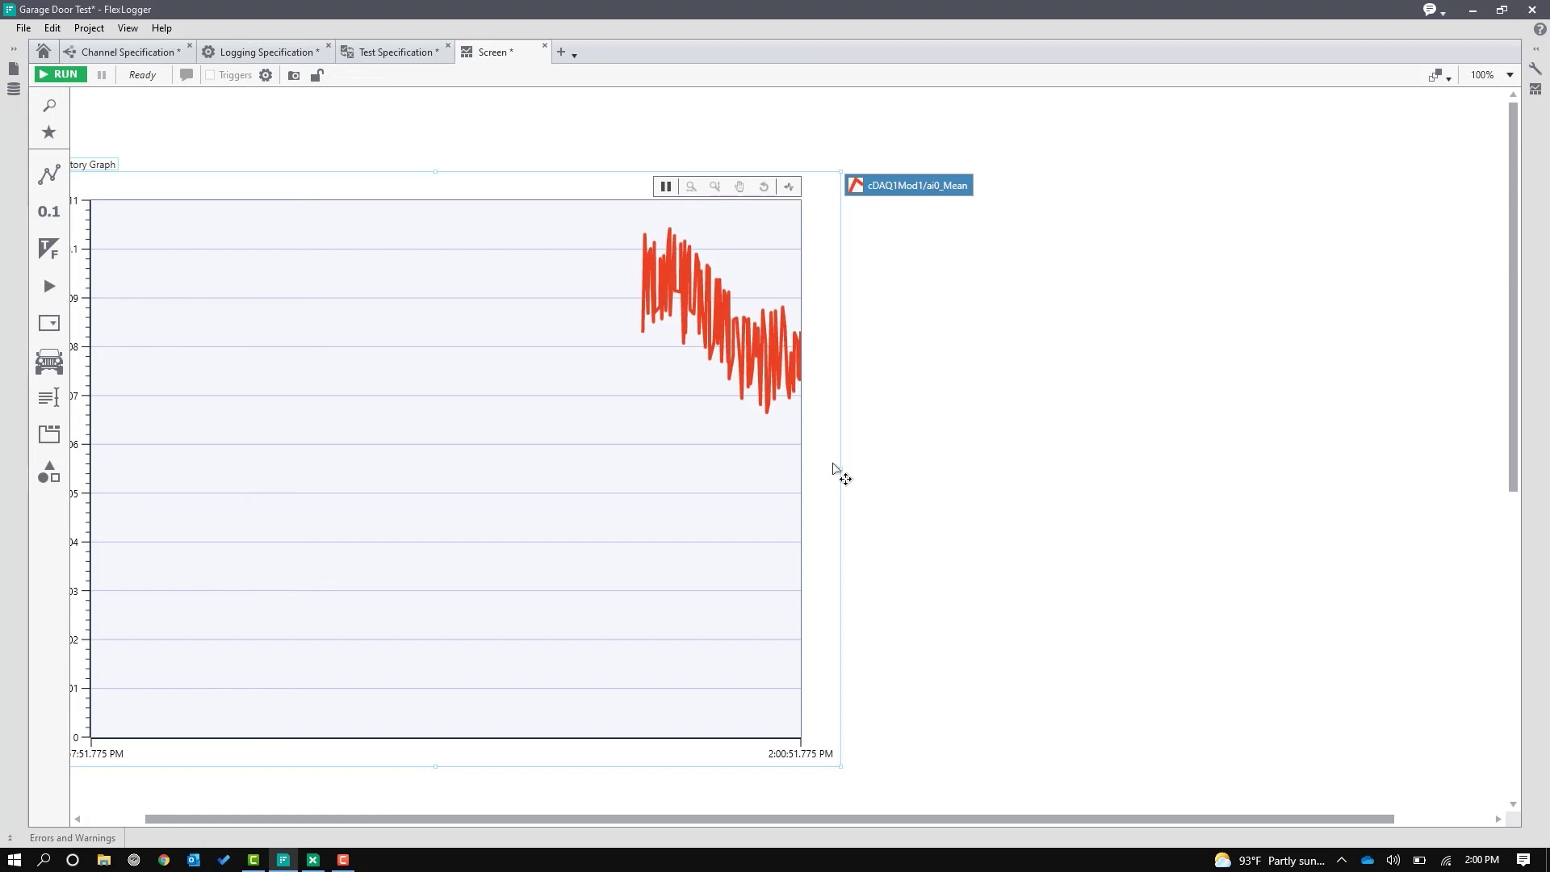
{"action": "left_click_drag", "start_coordinate": [836, 470], "coordinate": [924, 473]}
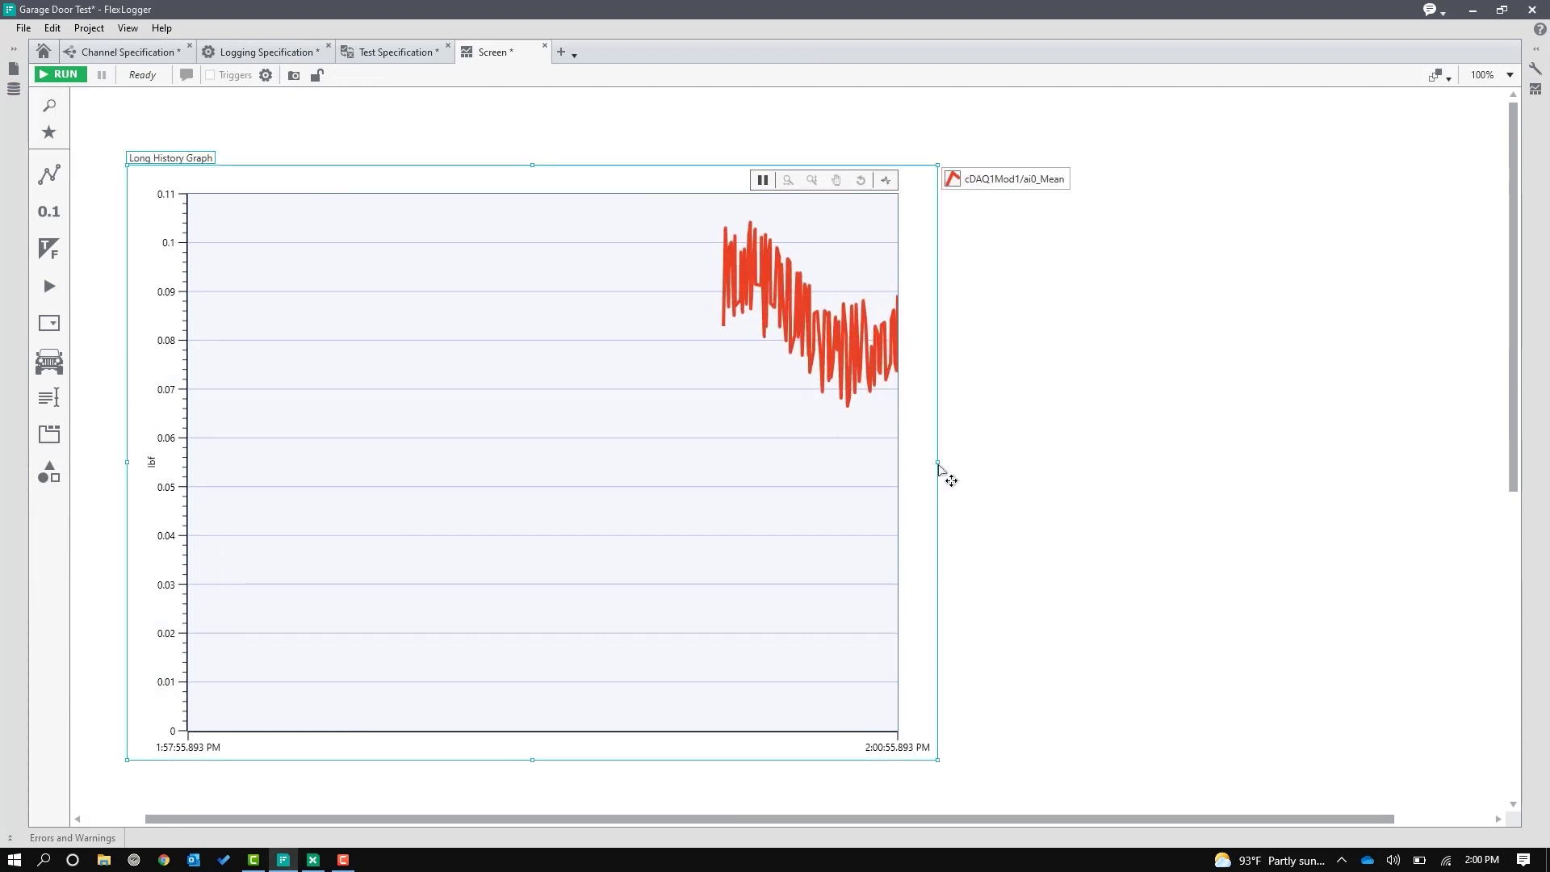
{"action": "left_click_drag", "start_coordinate": [939, 467], "coordinate": [1296, 462]}
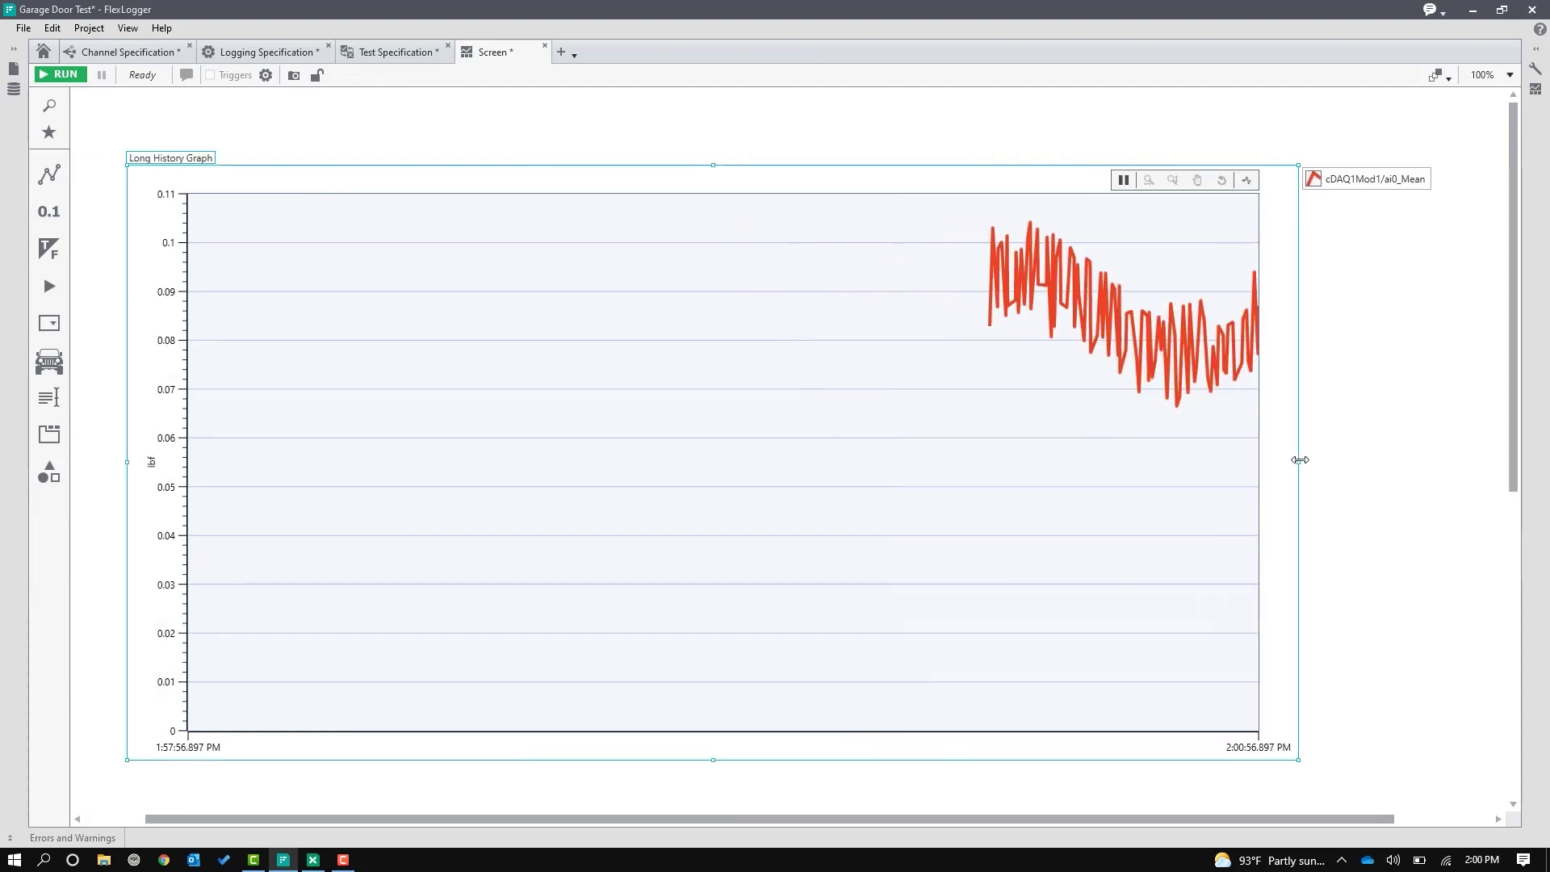
- Start logging and show the files panel to watch the new TDMS log file record
{"action": "left_click", "coordinate": [58, 74]}
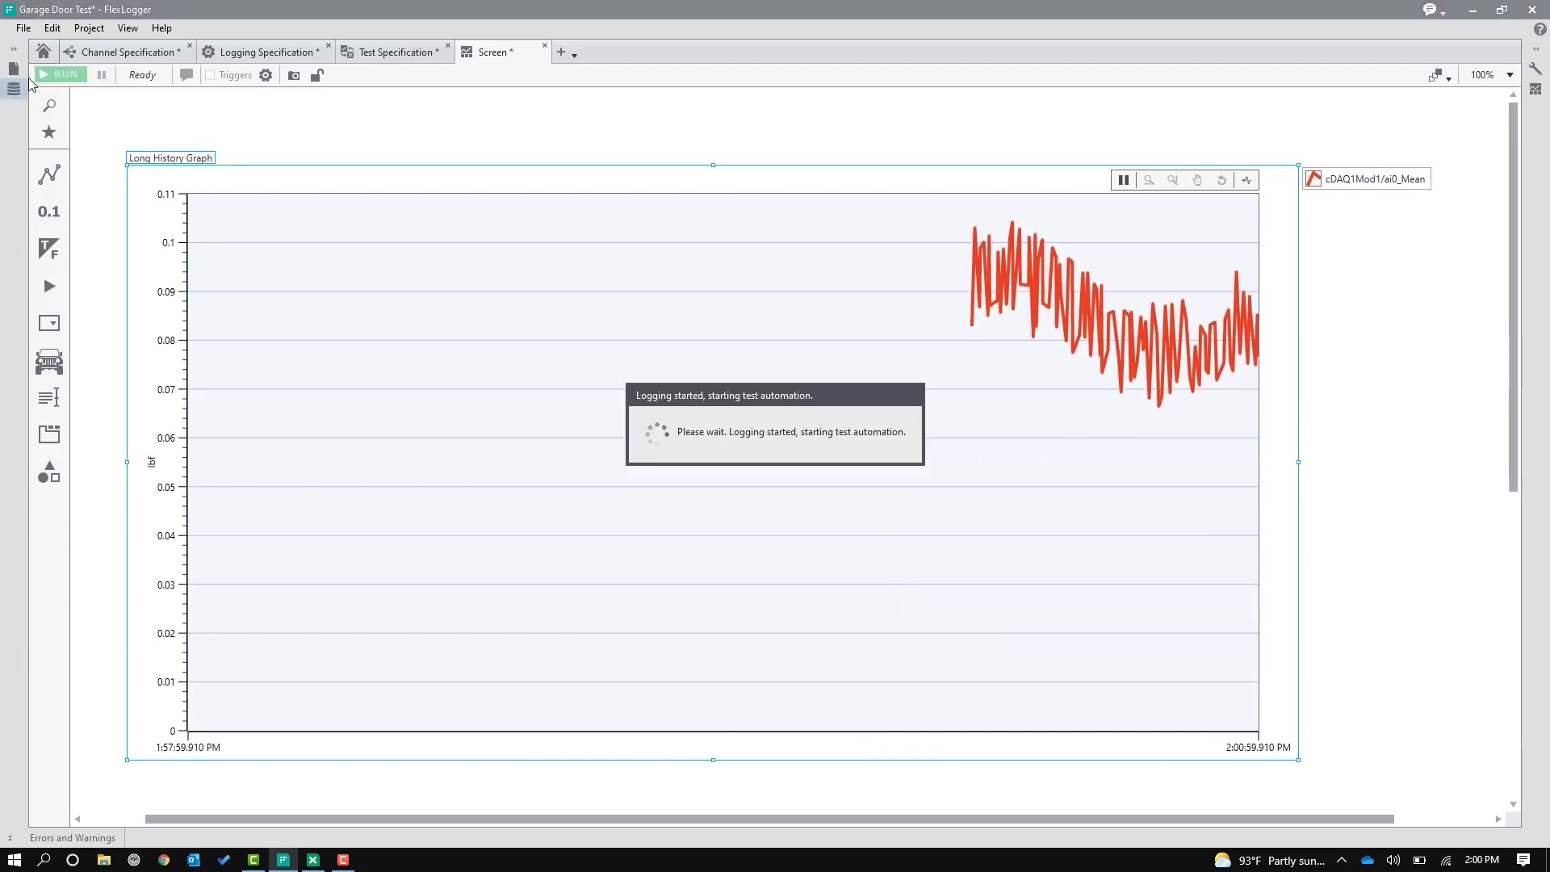
{"action": "left_click", "coordinate": [14, 89]}
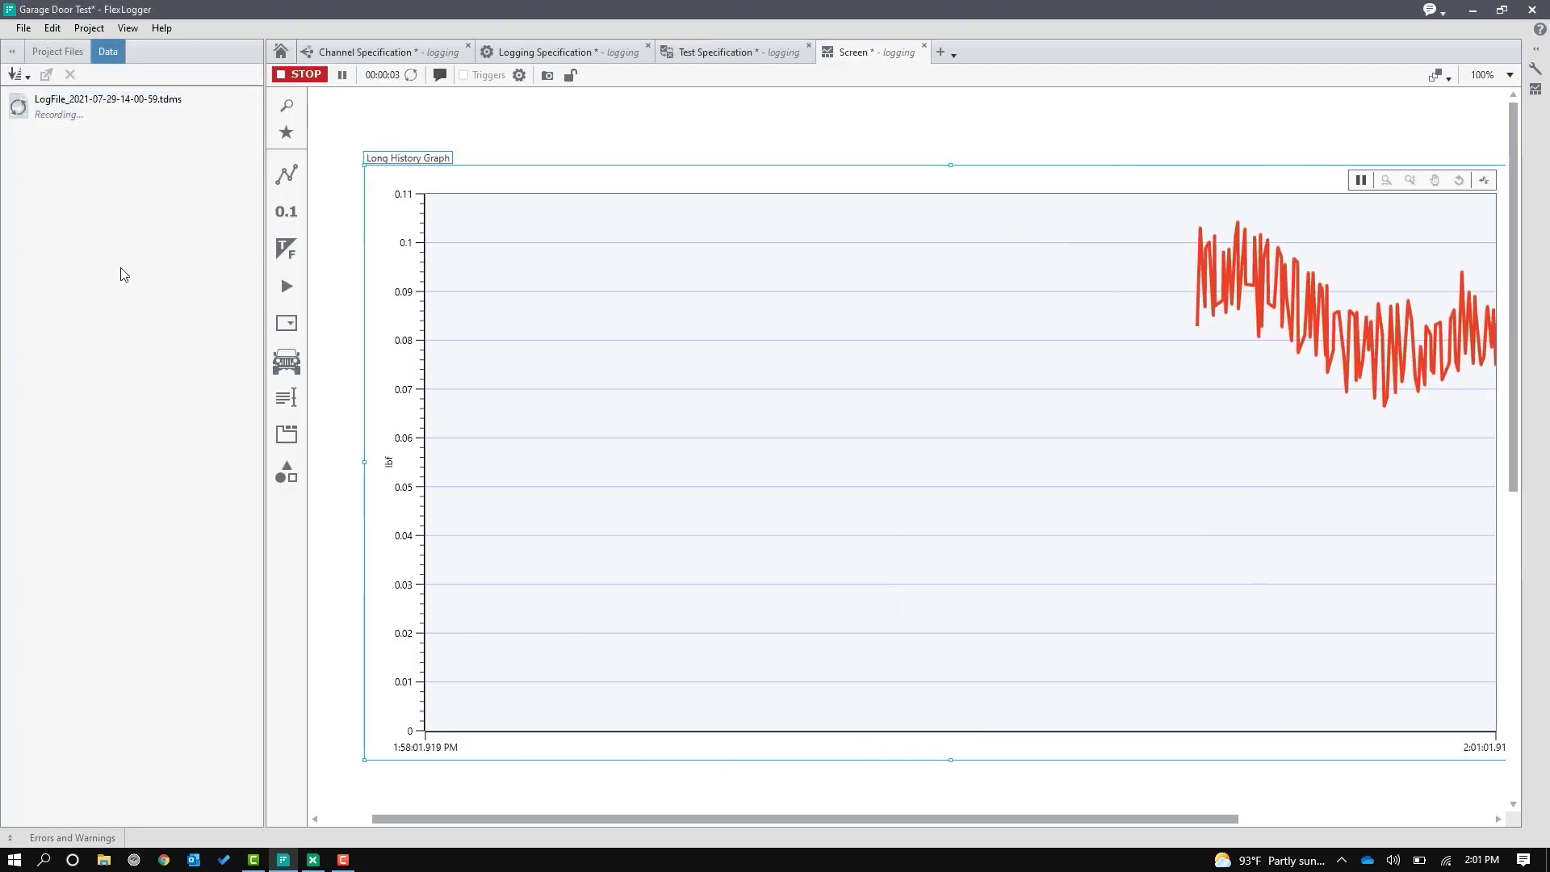